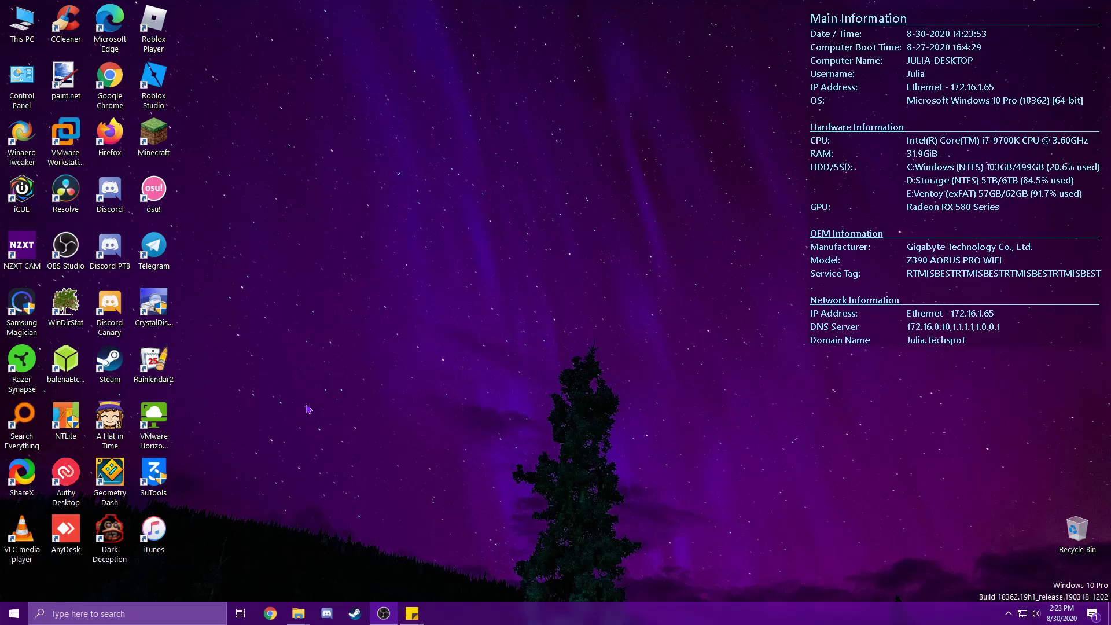
# Step: Look at the USB (E:) drive among the devices and drives of This PC in File Explorer
pyautogui.moveTo(473, 37); pyautogui.dragTo(550, 68)
pyautogui.click(227, 212)
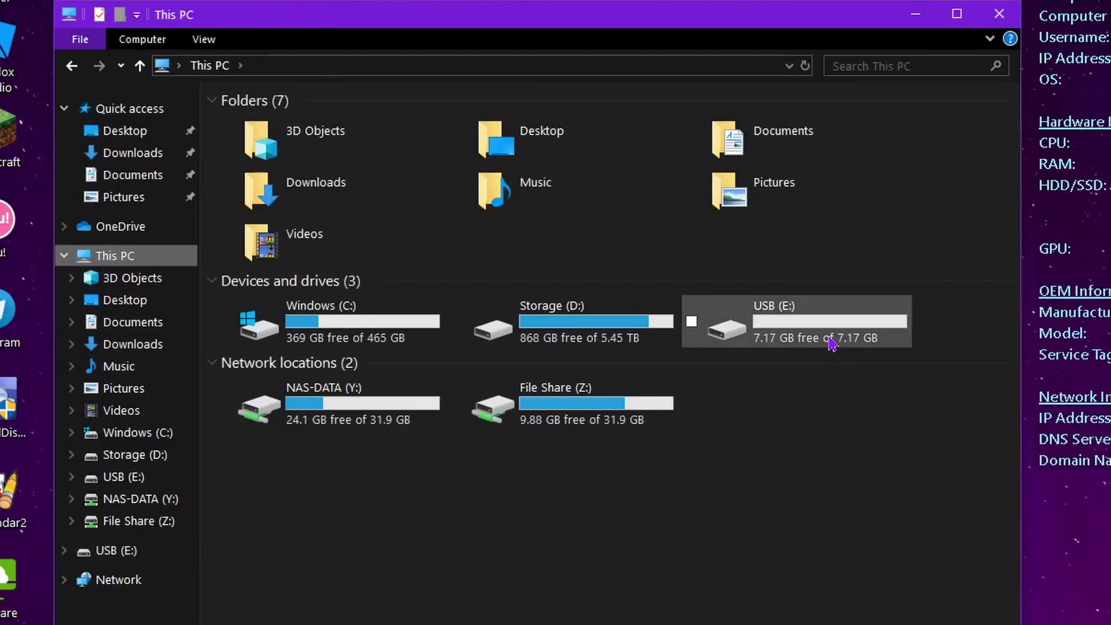
pyautogui.doubleClick(681, 266)
pyautogui.click(119, 255)
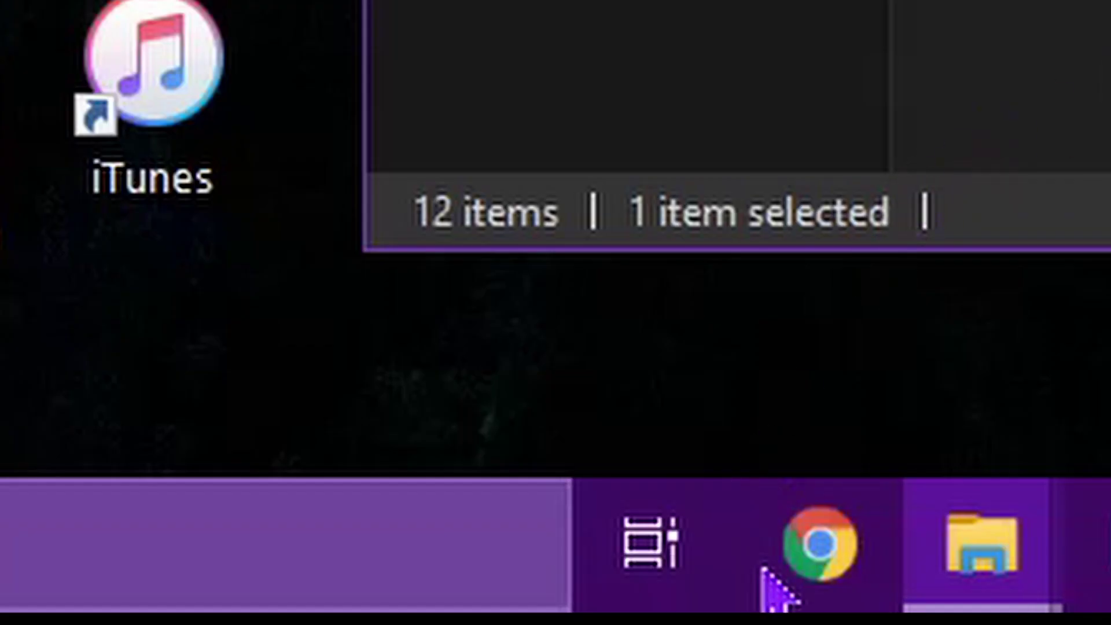
# Step: Switch to Google Chrome, look up Ventoy, and open its GitHub releases page through the Windows zip link on the download page
pyautogui.click(839, 550)
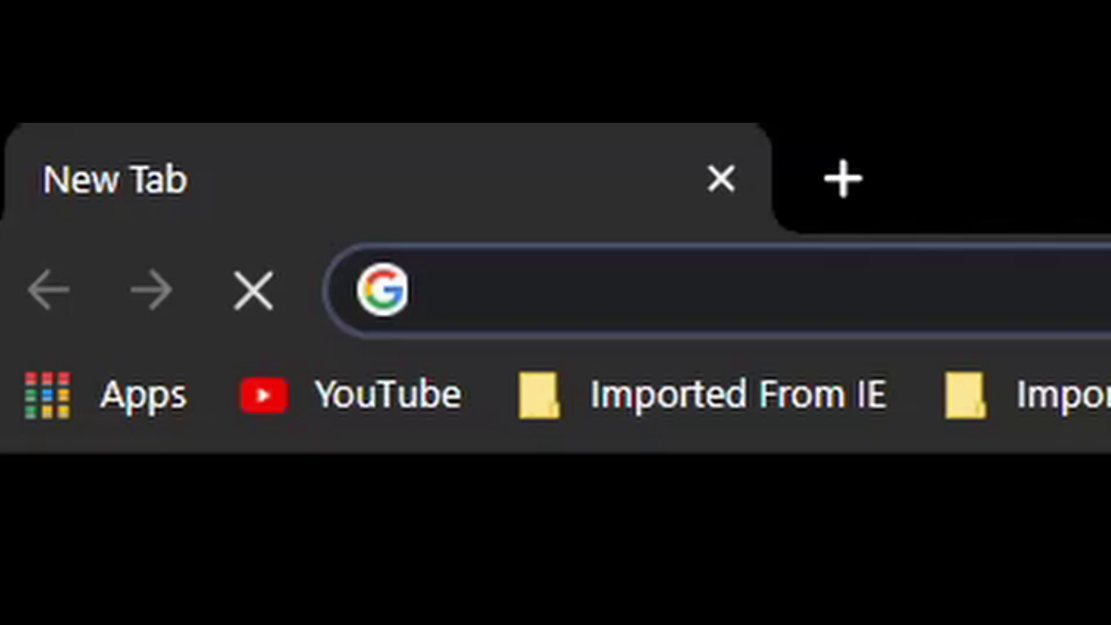
pyautogui.write('vento')
pyautogui.press('BackSpace')
pyautogui.write('toy')
pyautogui.press('Return')
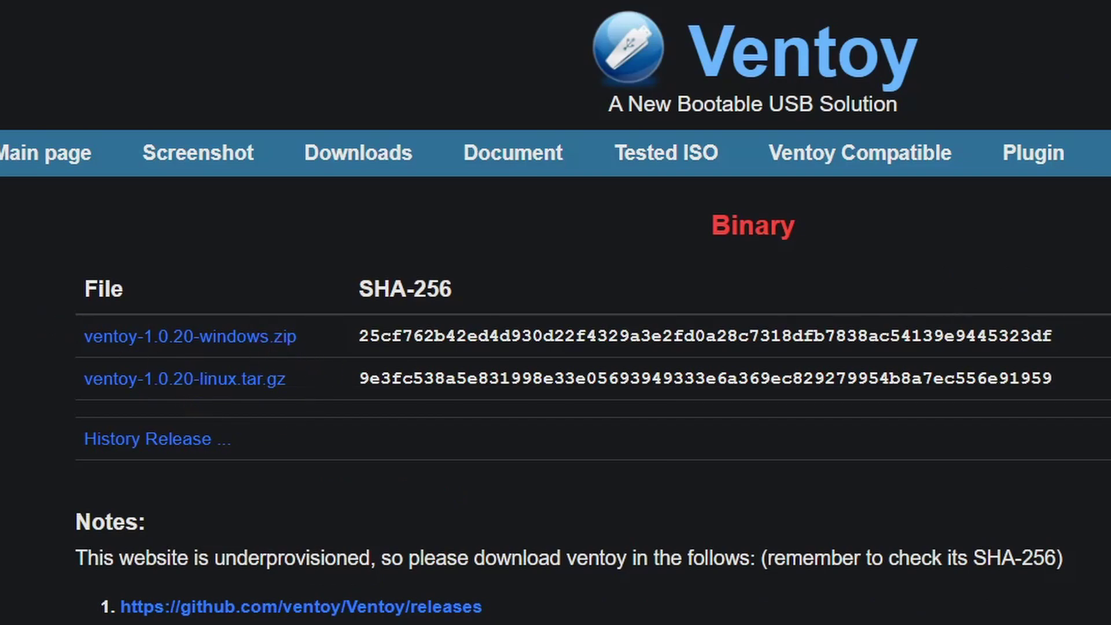
pyautogui.click(284, 339)
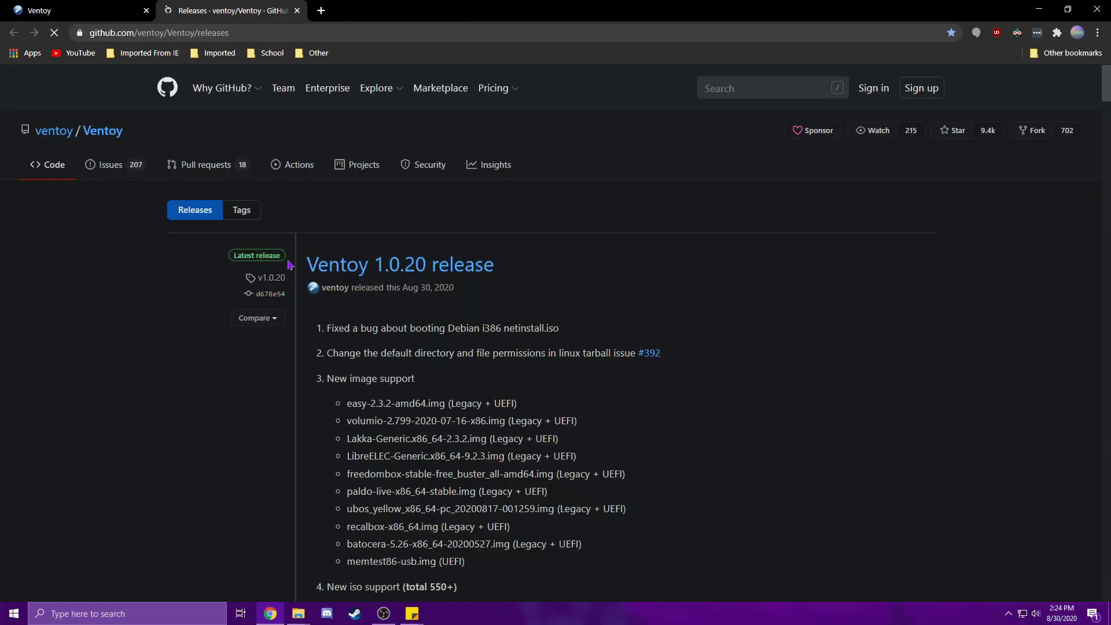
# Step: Download ventoy-1.0.20-windows.zip from the latest release and keep the file despite the browser's safety warning
pyautogui.scroll(-10, 347, 243)
pyautogui.scroll(-15, 354, 239)
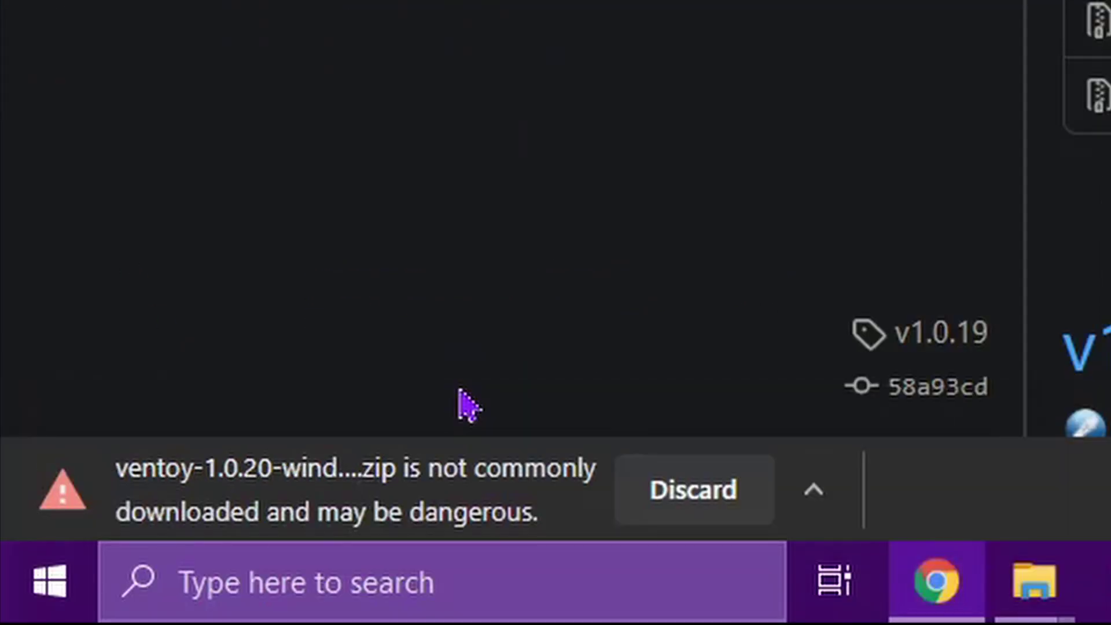
pyautogui.click(816, 489)
pyautogui.click(857, 338)
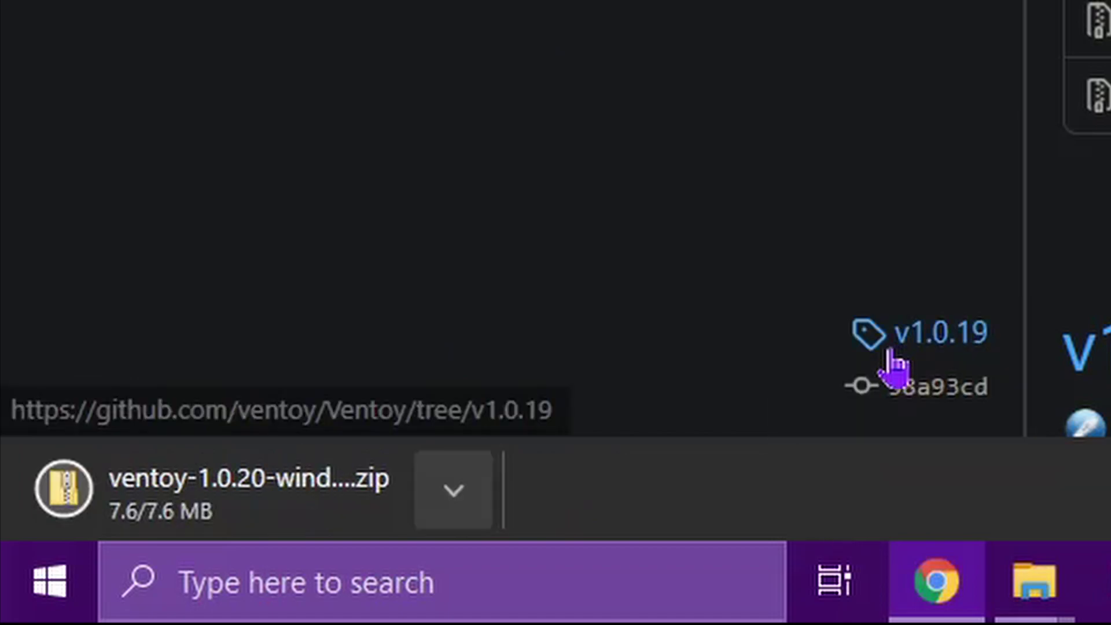
# Step: Show the downloaded ventoy-1.0.20-windows.zip in its folder and extract it to the suggested ventoy-1.0.20-windows folder
pyautogui.rightClick(320, 525)
pyautogui.click(479, 394)
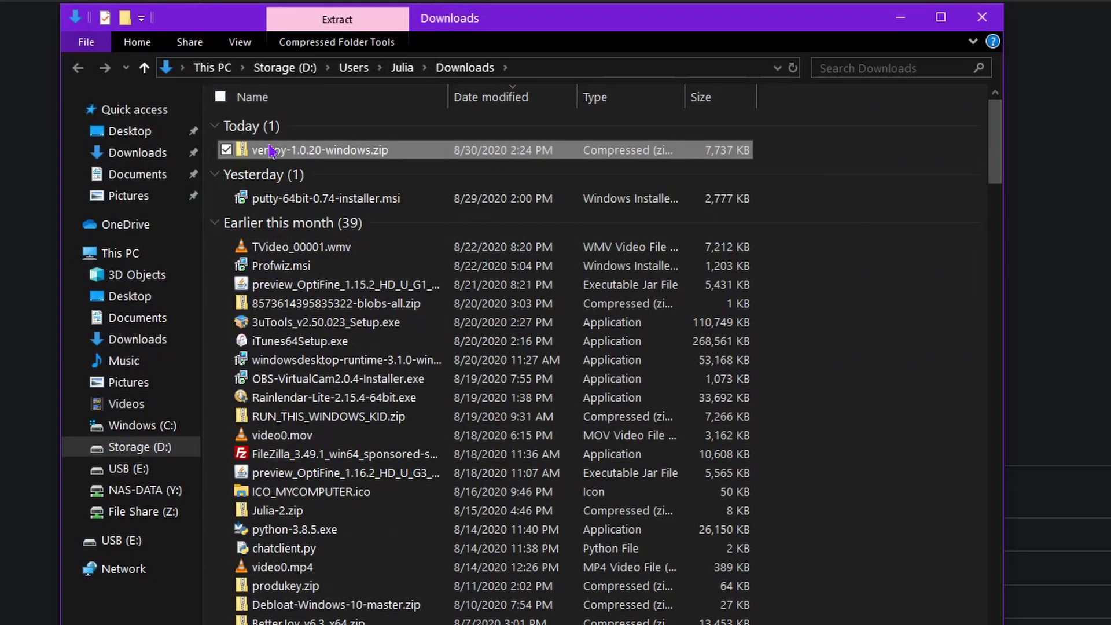
pyautogui.rightClick(293, 151)
pyautogui.click(307, 214)
pyautogui.click(765, 551)
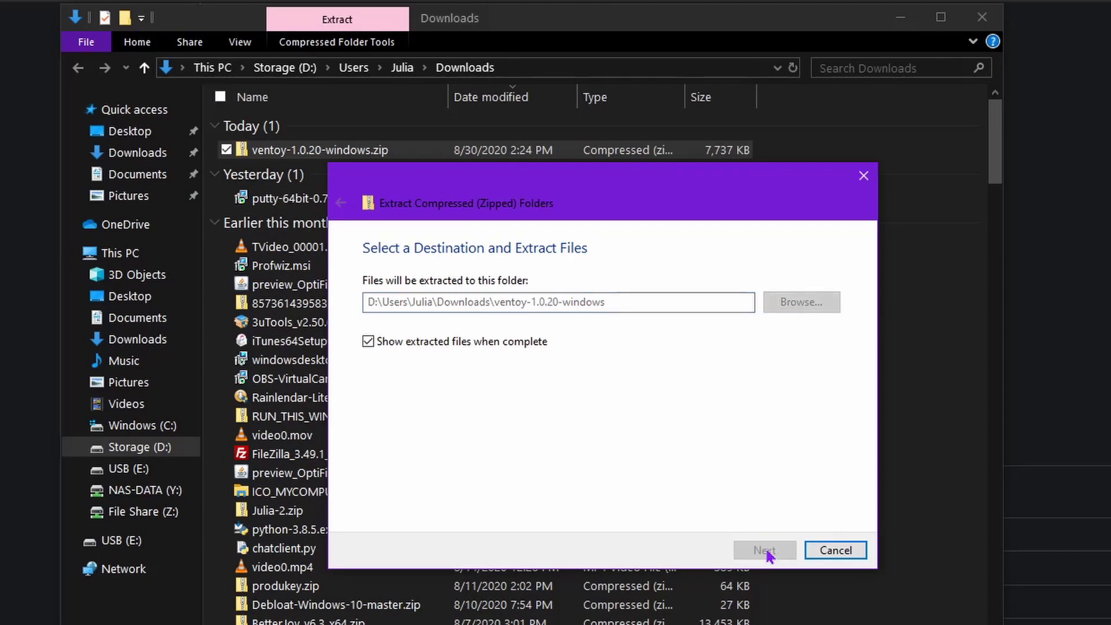
# Step: Open the extracted ventoy-1.0.20 folder, run Ventoy2Disk.exe, and allow it to make changes to the device
pyautogui.doubleClick(322, 149)
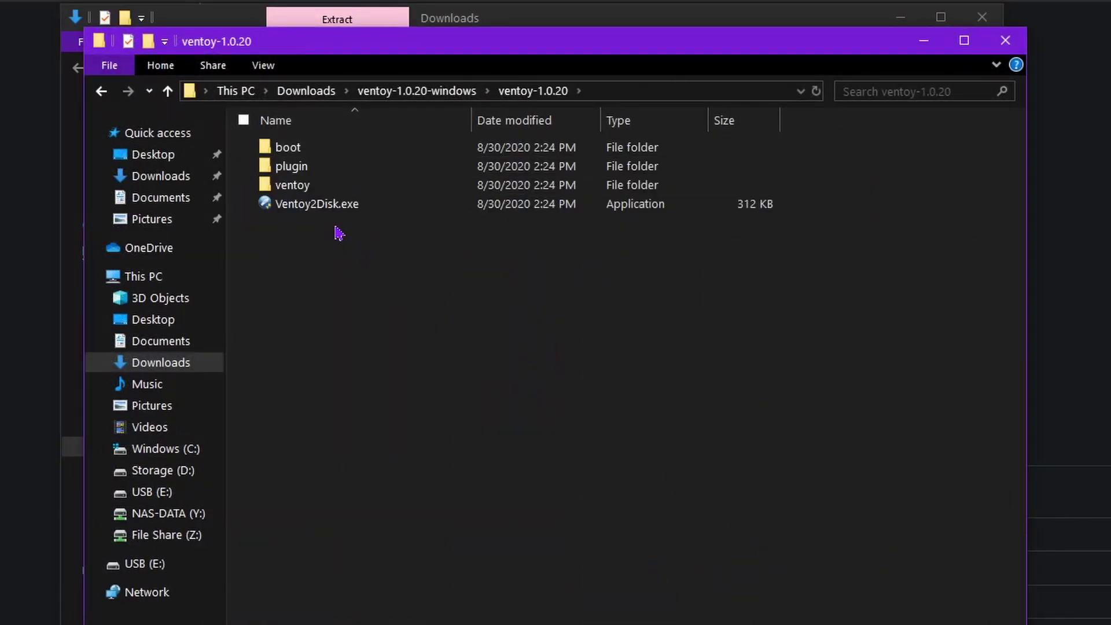
pyautogui.doubleClick(324, 205)
pyautogui.click(517, 582)
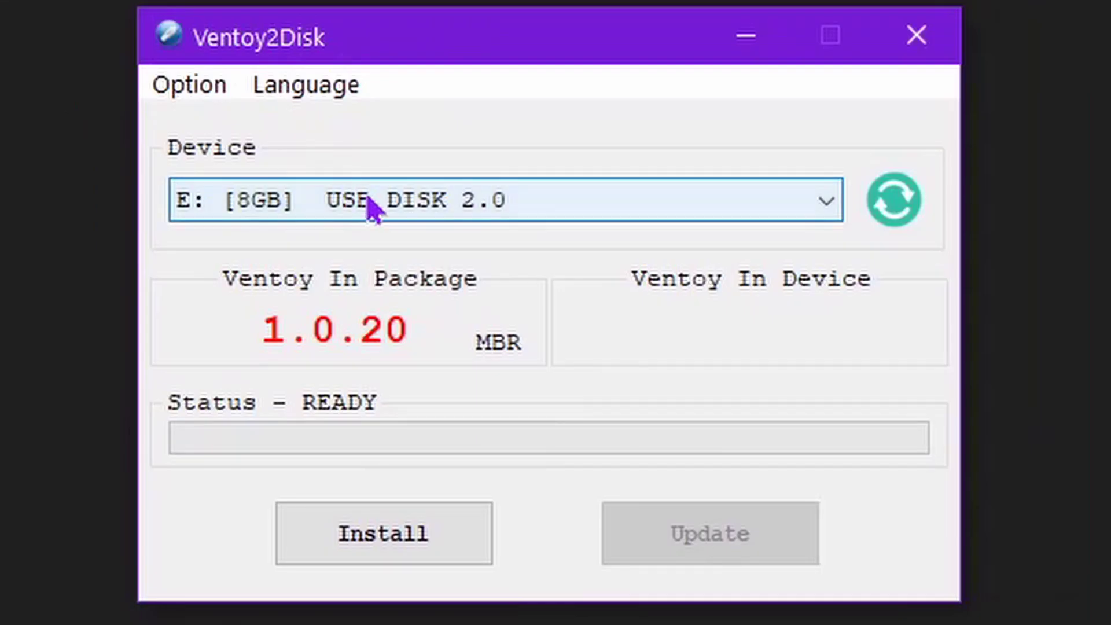
# Step: Install Ventoy on the E: [8GB] USB DISK 2.0 device, accepting both format warnings and closing the completion message
pyautogui.click(368, 209)
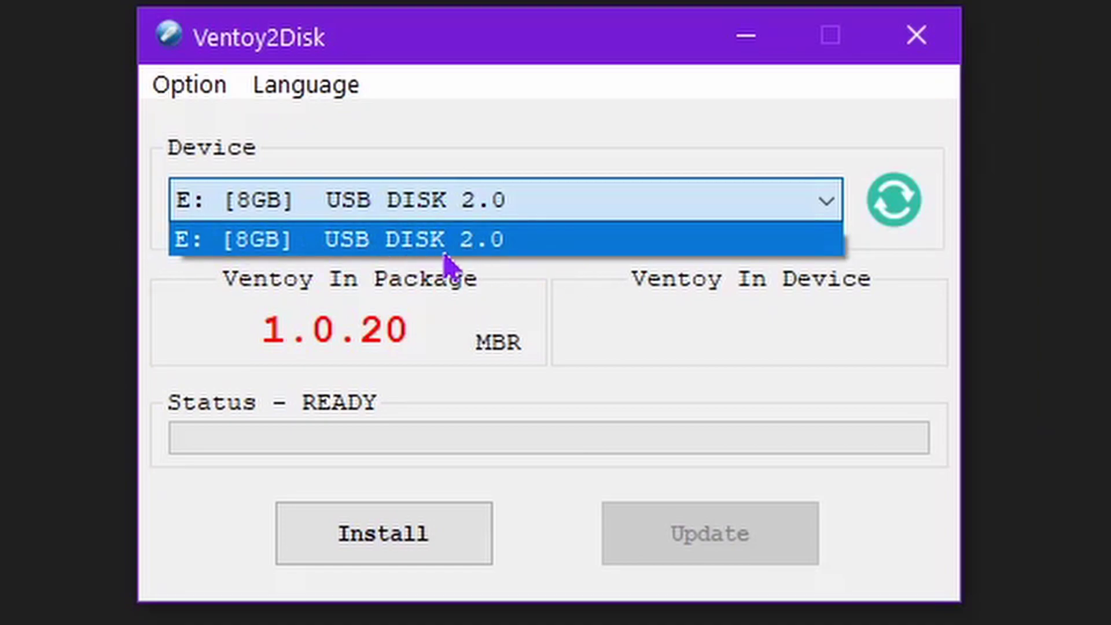
pyautogui.click(706, 344)
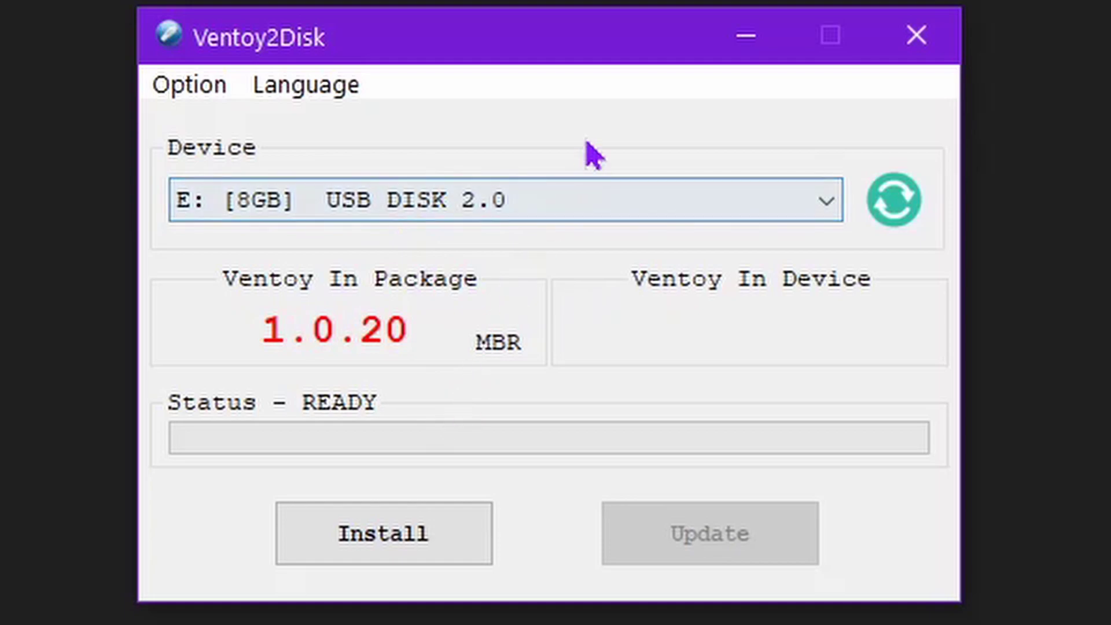
pyautogui.click(387, 559)
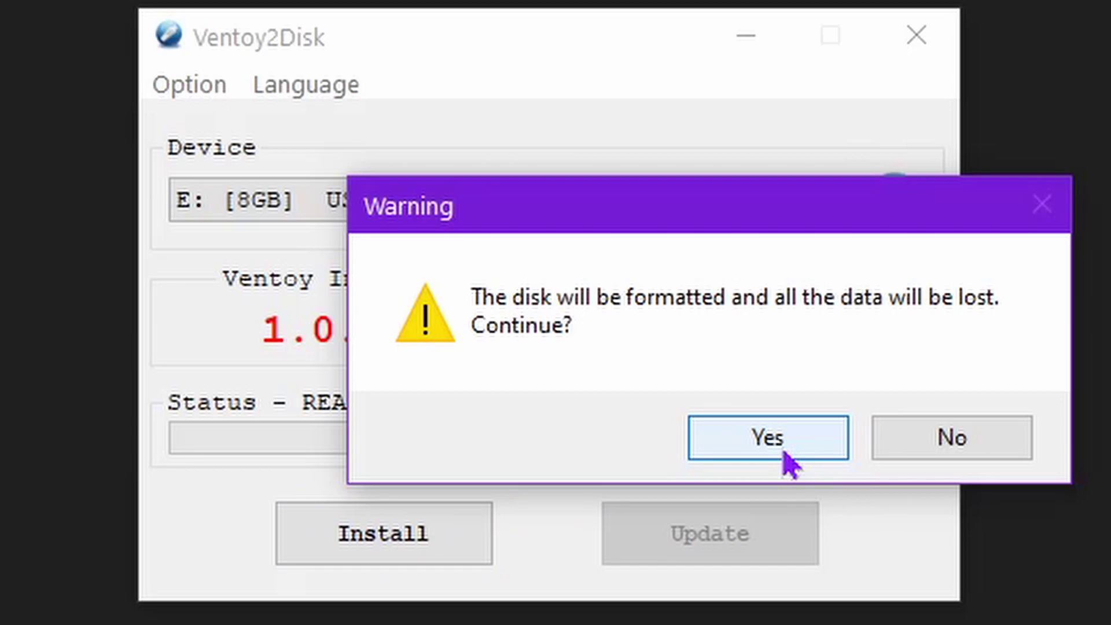
pyautogui.click(784, 453)
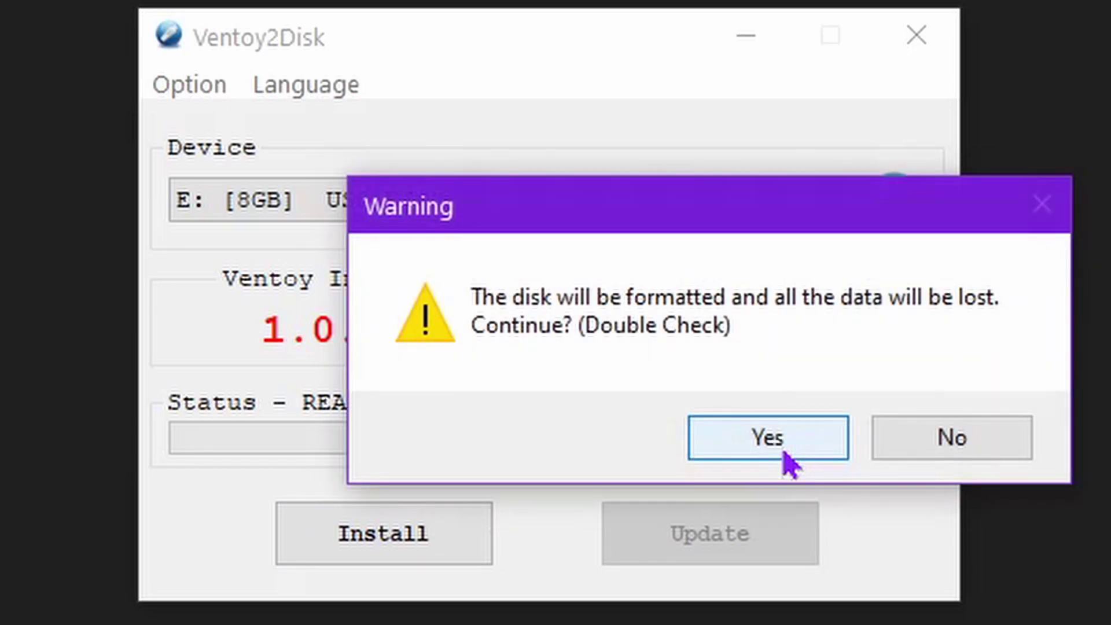
pyautogui.click(788, 460)
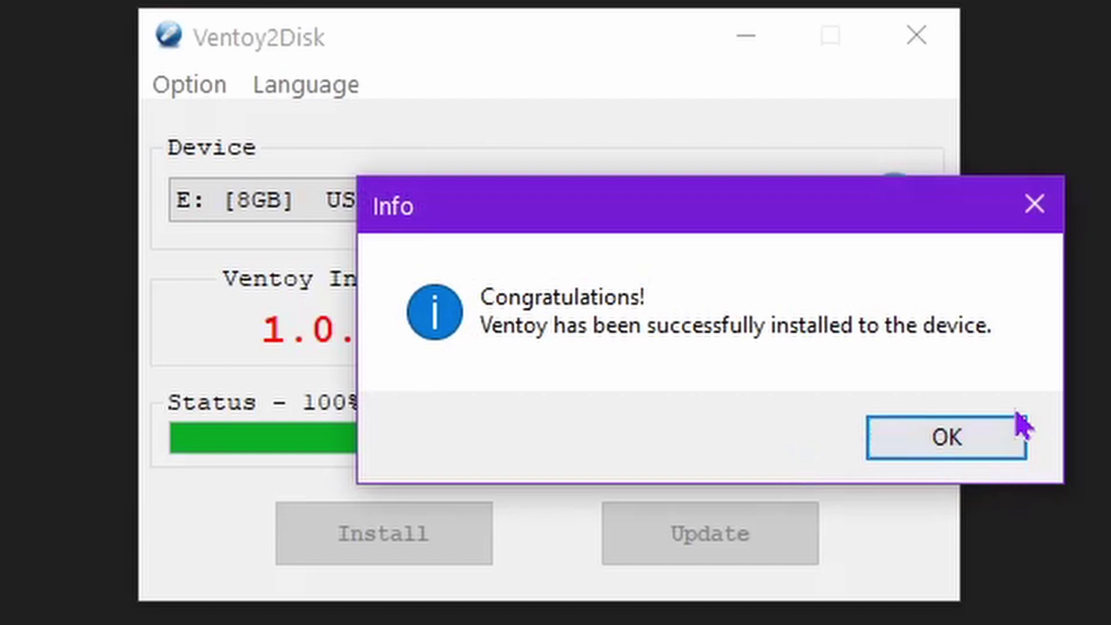
pyautogui.click(948, 437)
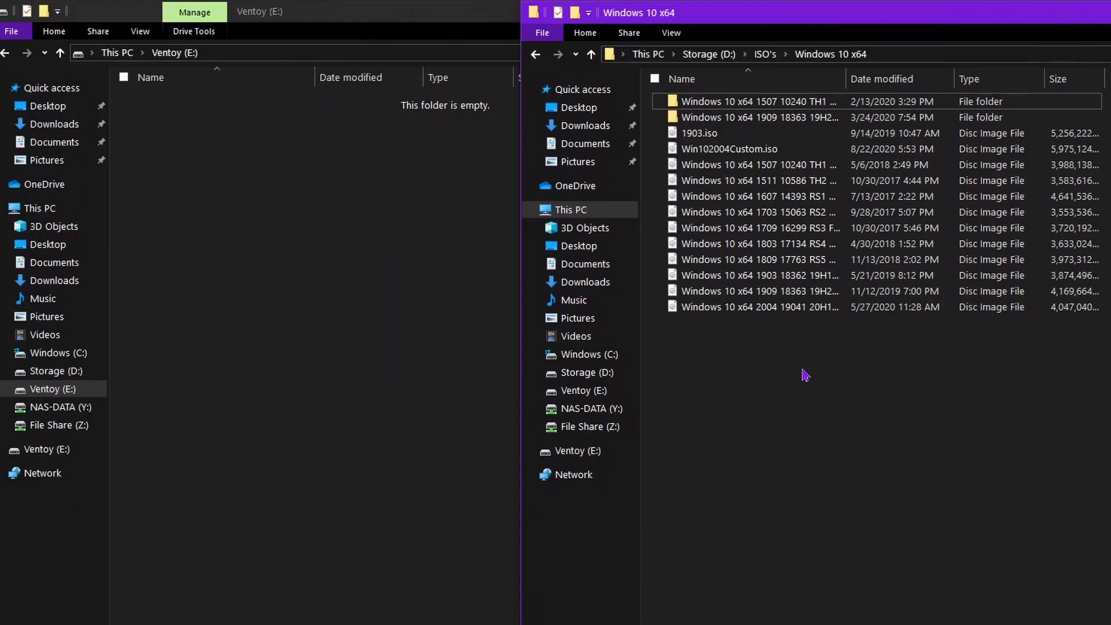
# Step: Copy the Windows 10 x64 2004 ISO from the Windows 10 x64 folder to the empty Ventoy (E:) drive
pyautogui.moveTo(756, 309); pyautogui.dragTo(364, 232)
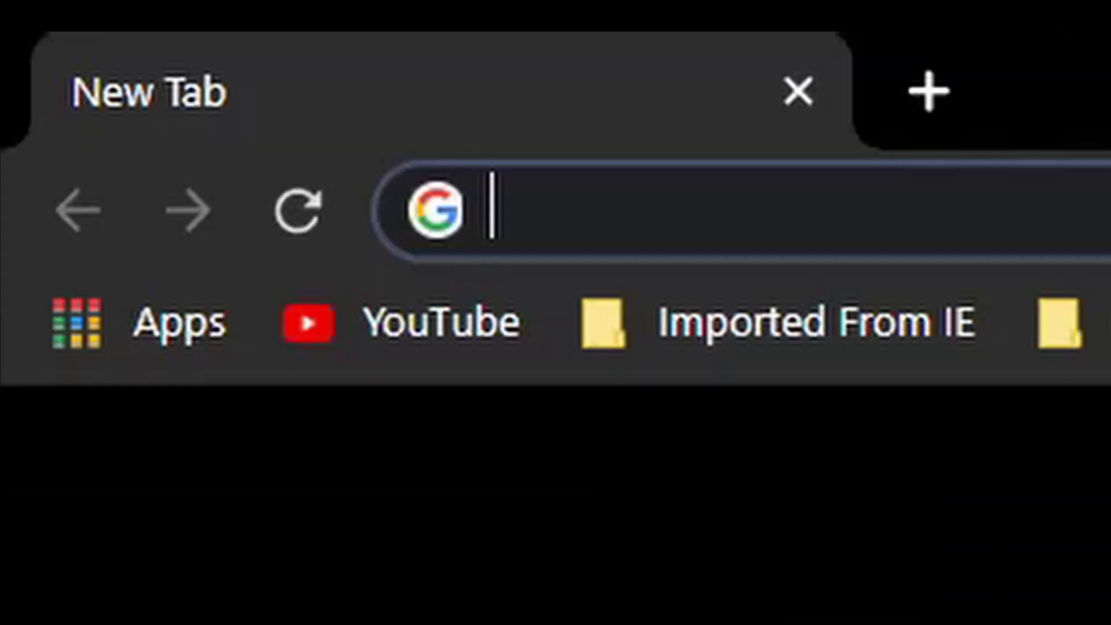
# Step: Search Google for ventoy, open the official site's download page, and follow its link to the GitHub releases
pyautogui.write('ventoy')
pyautogui.press('Return')
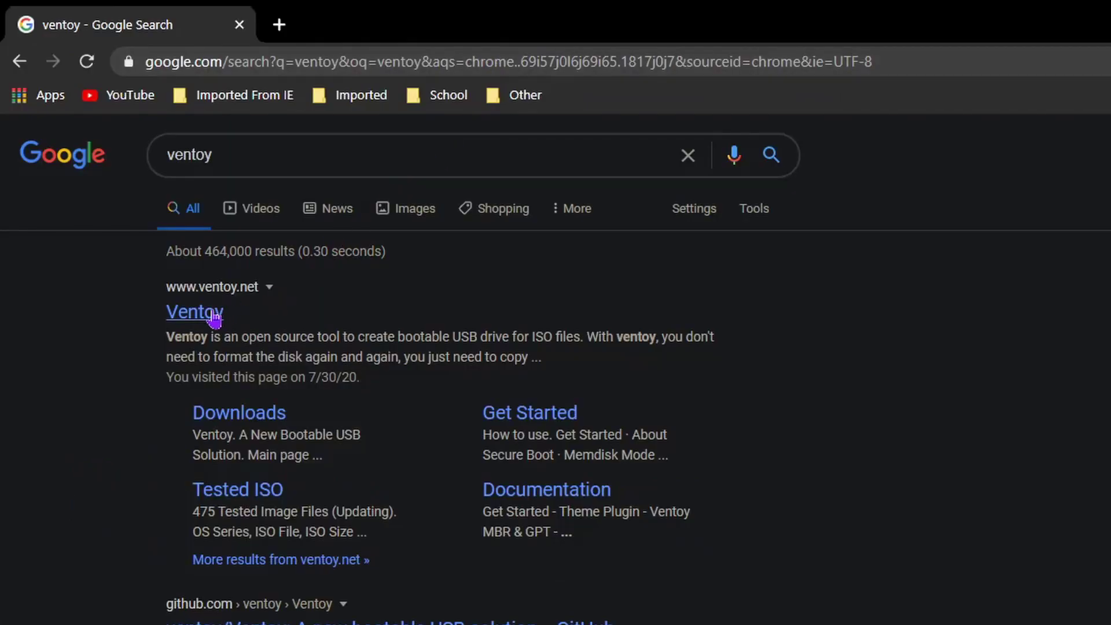
pyautogui.click(216, 317)
pyautogui.click(543, 266)
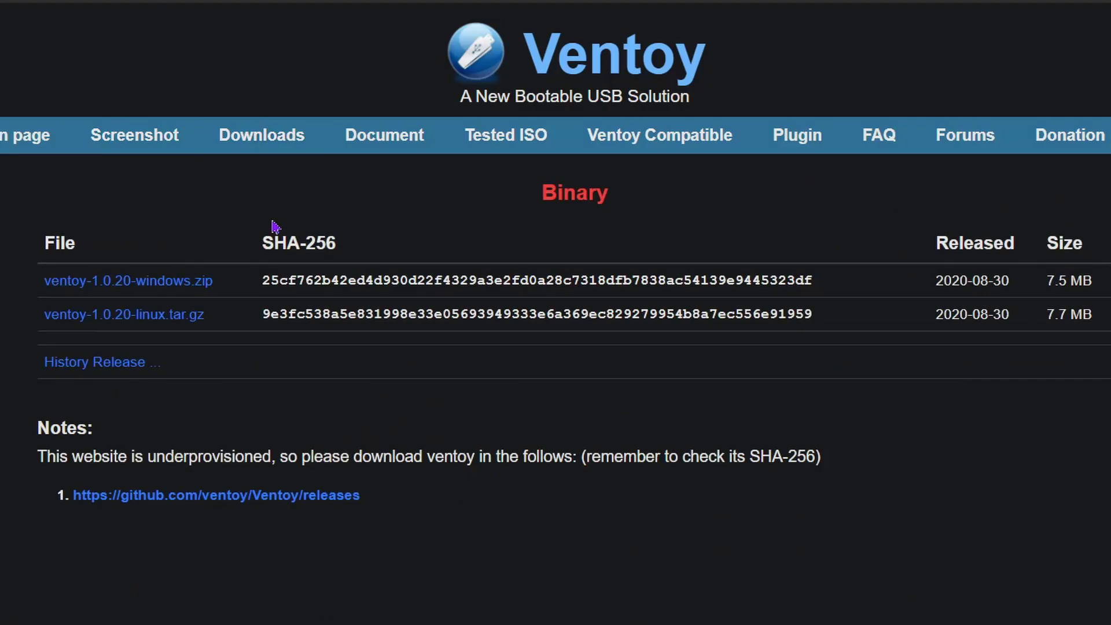
pyautogui.click(216, 495)
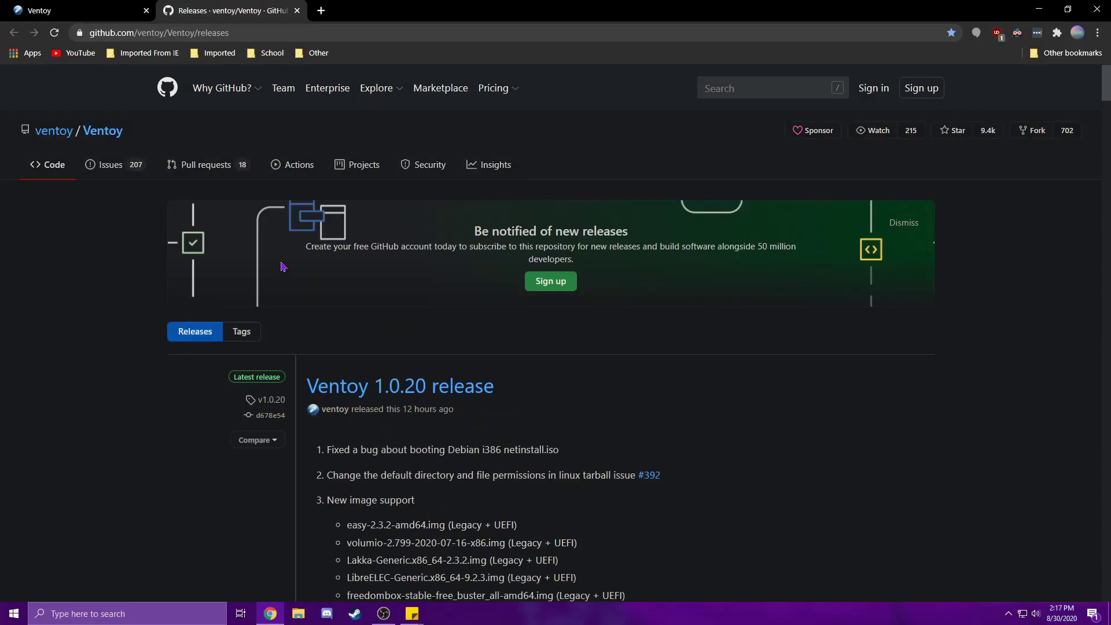
# Step: Find the Ventoy 1.0.20 release, download its ventoy-1.0.20-windows.zip asset, and keep the flagged file
pyautogui.moveTo(301, 260); pyautogui.dragTo(536, 273)
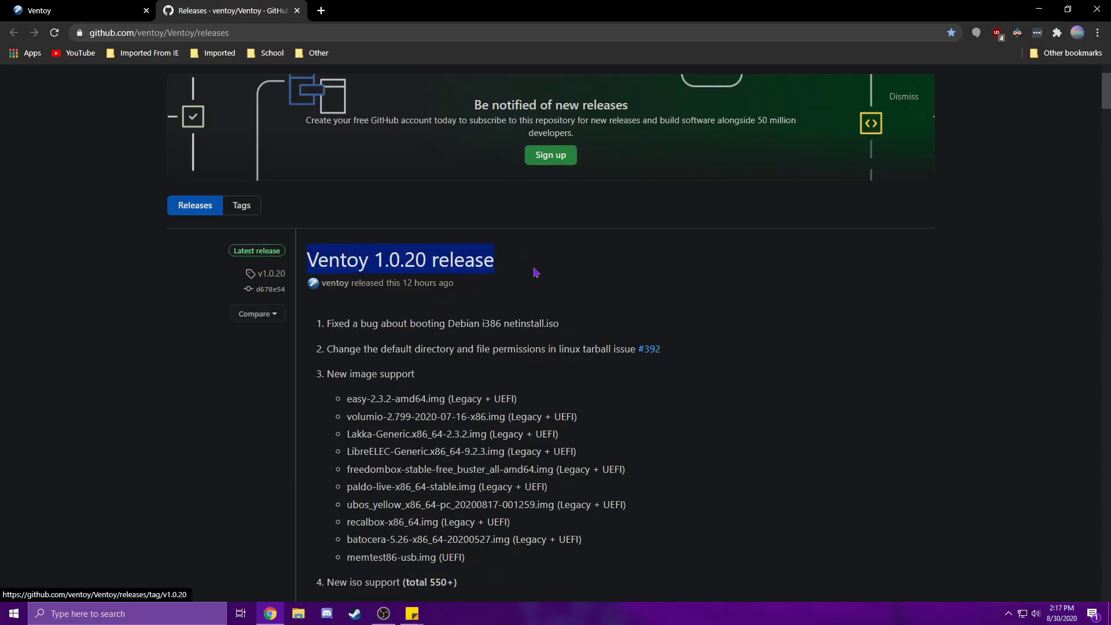
pyautogui.scroll(-15, 544, 289)
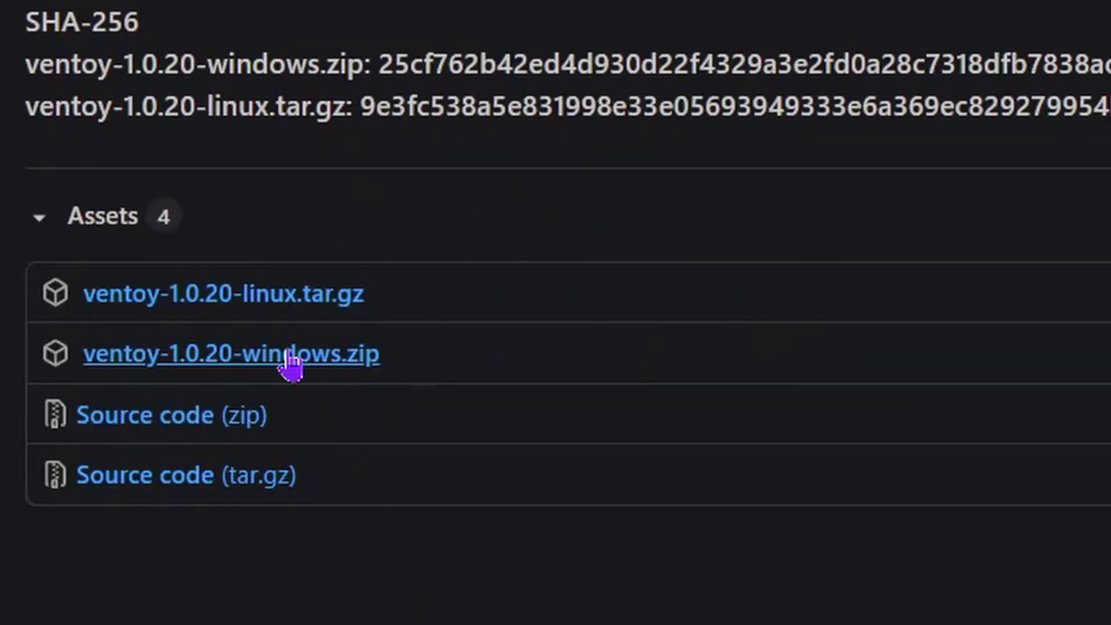
pyautogui.click(286, 356)
pyautogui.click(672, 513)
pyautogui.click(745, 397)
# Step: Locate the newly downloaded ventoy-1.0.20-windows.zip in the Downloads folder and extract all its files
pyautogui.click(213, 521)
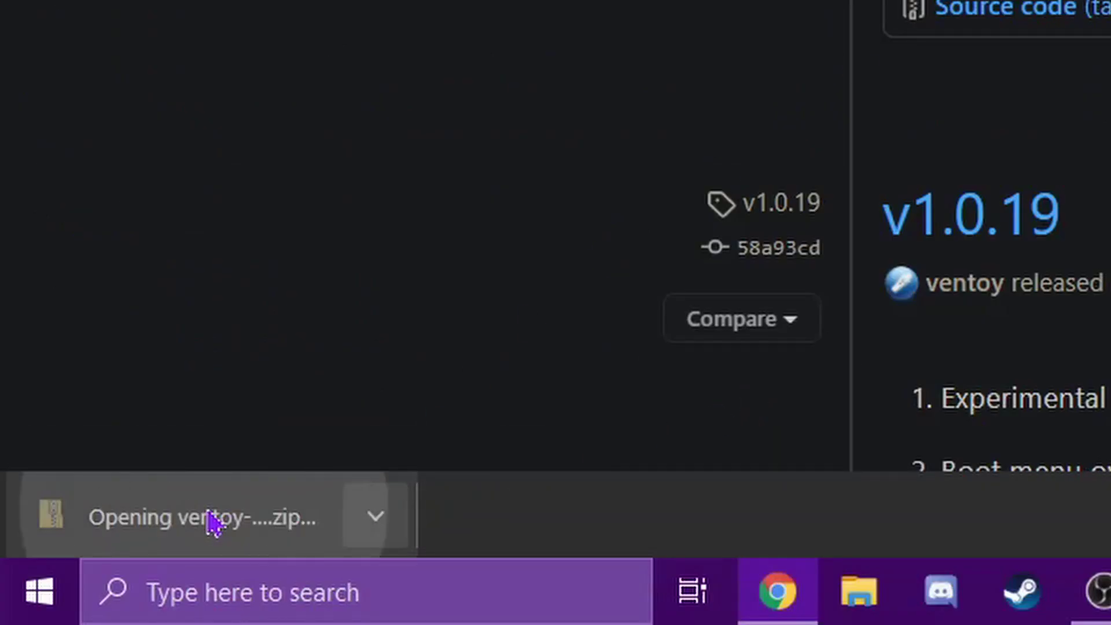
pyautogui.click(197, 77)
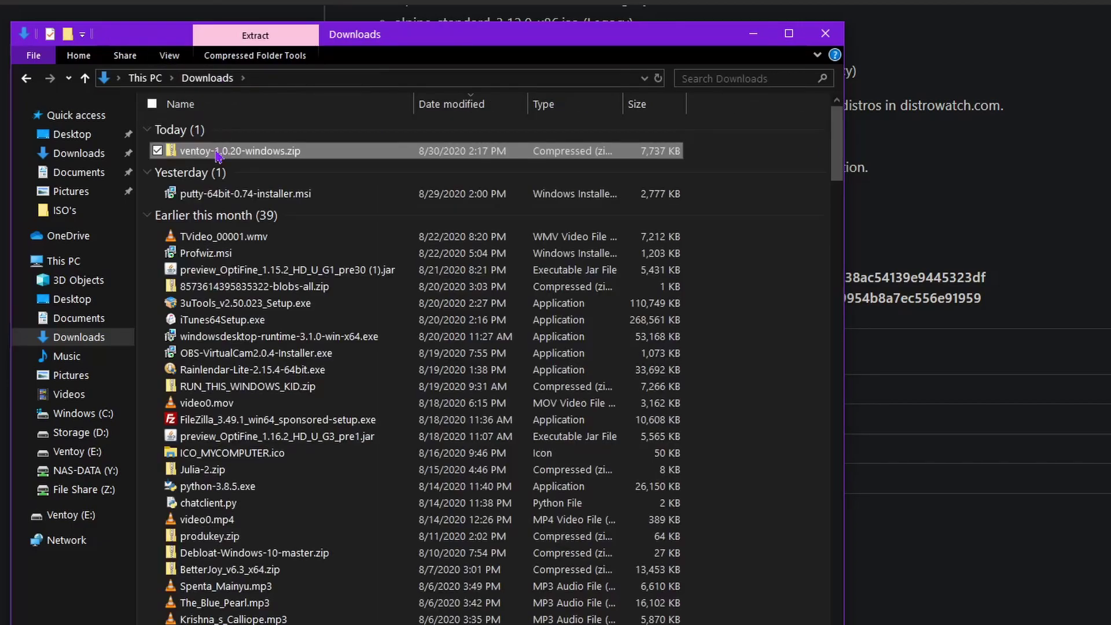
pyautogui.rightClick(217, 155)
pyautogui.click(277, 204)
pyautogui.click(828, 492)
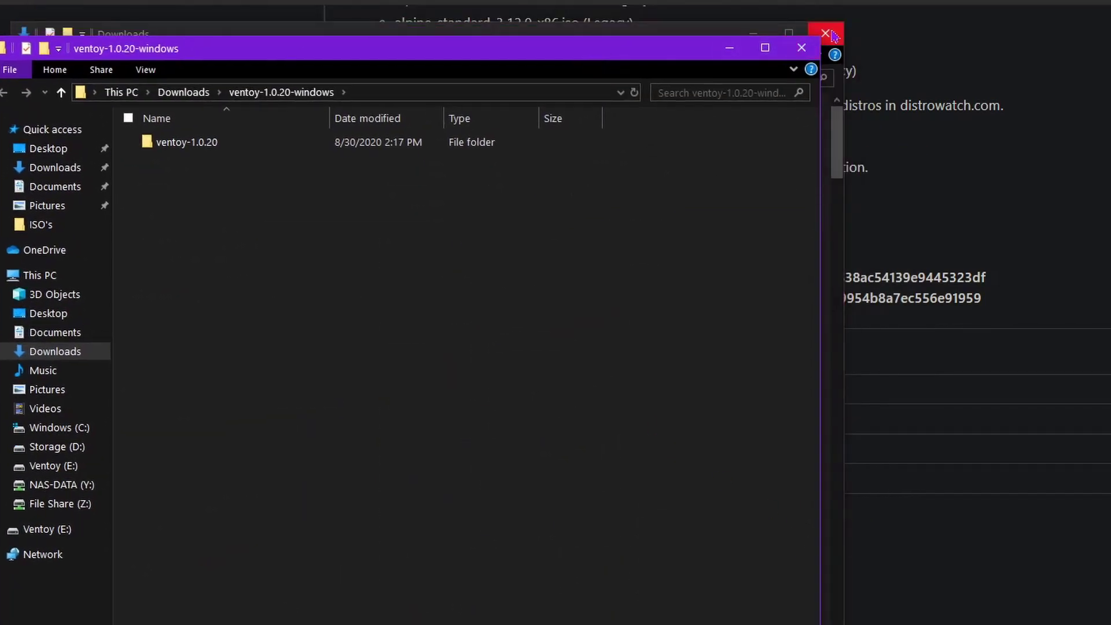
# Step: Close the Downloads window, launch Ventoy2Disk.exe from the extracted ventoy-1.0.20 folder, and approve the account control request
pyautogui.click(832, 36)
pyautogui.doubleClick(280, 109)
pyautogui.doubleClick(167, 156)
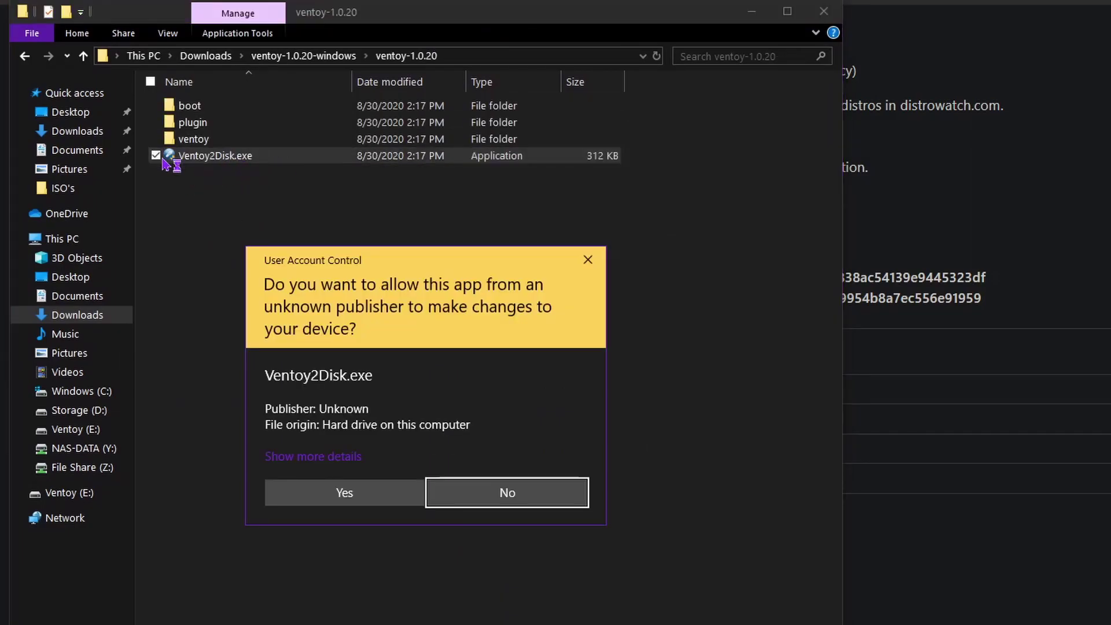
pyautogui.click(359, 491)
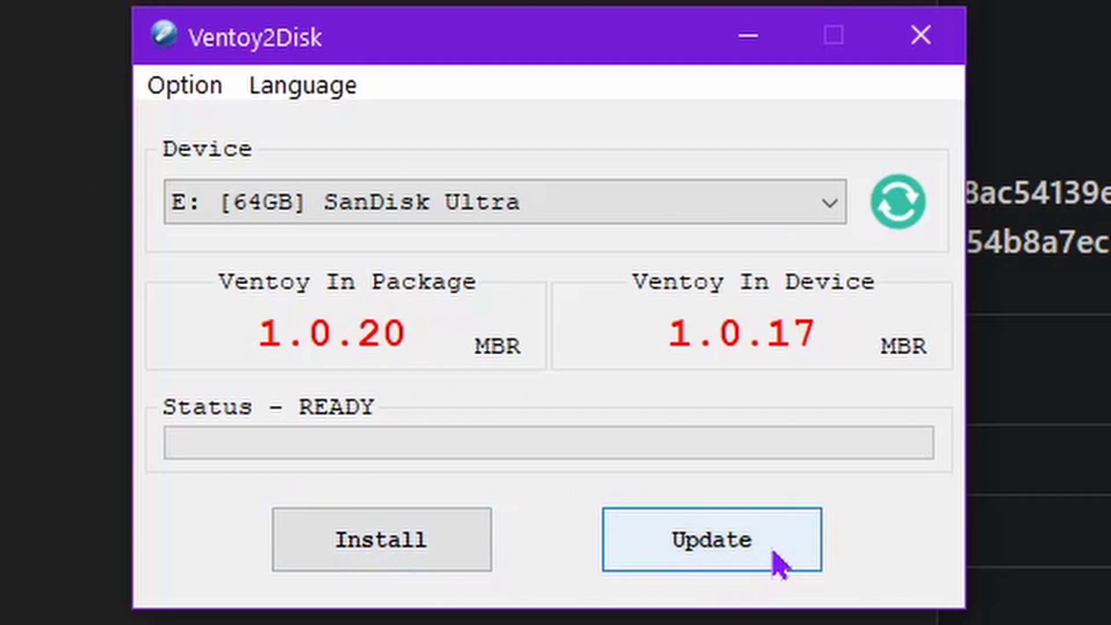
# Step: Update Ventoy on the E: [64GB] SanDisk Ultra device to 1.0.20 and check the ISO files on the drive
pyautogui.click(752, 550)
pyautogui.click(640, 478)
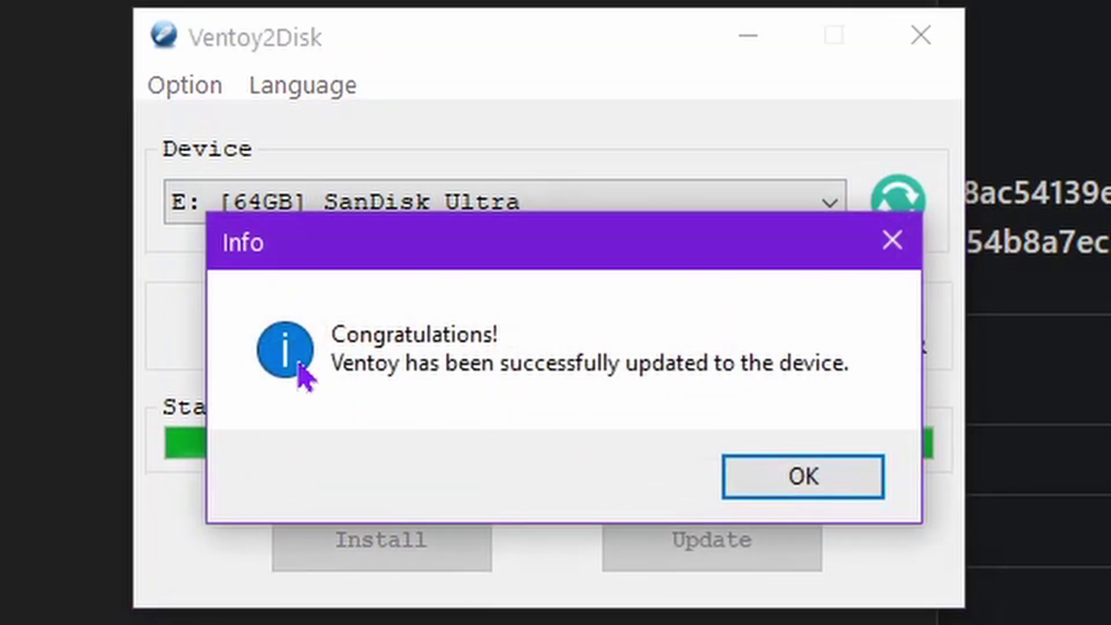
pyautogui.click(838, 492)
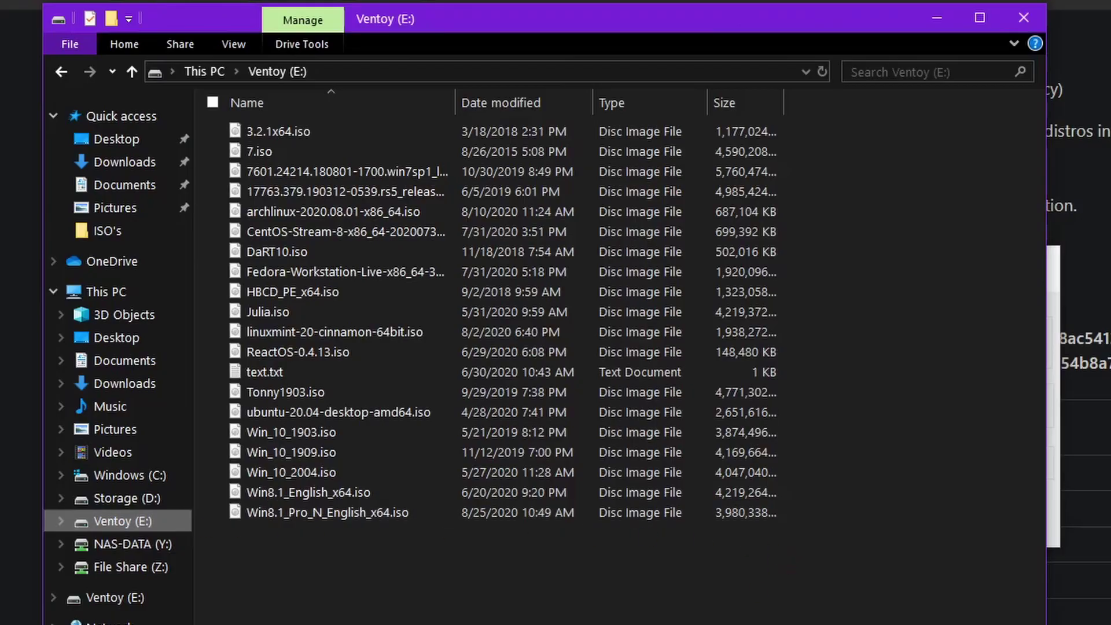
pyautogui.moveTo(544, 619); pyautogui.dragTo(579, 555)
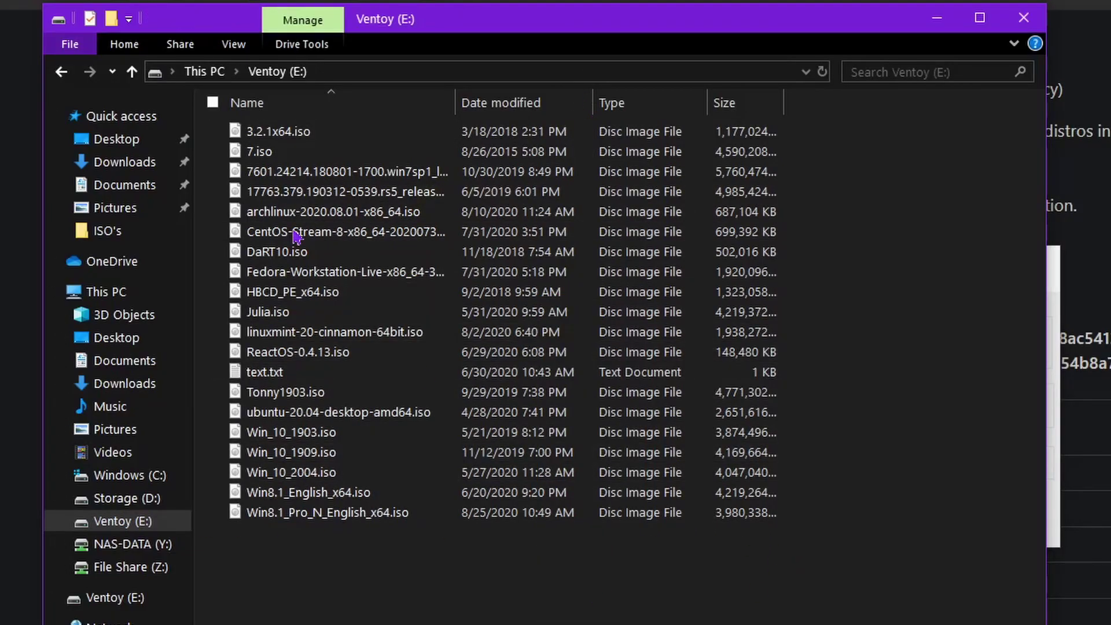
# Step: Enable Secure Boot Support in Ventoy2Disk and reopen the options to check the setting and the partition choices
pyautogui.click(88, 295)
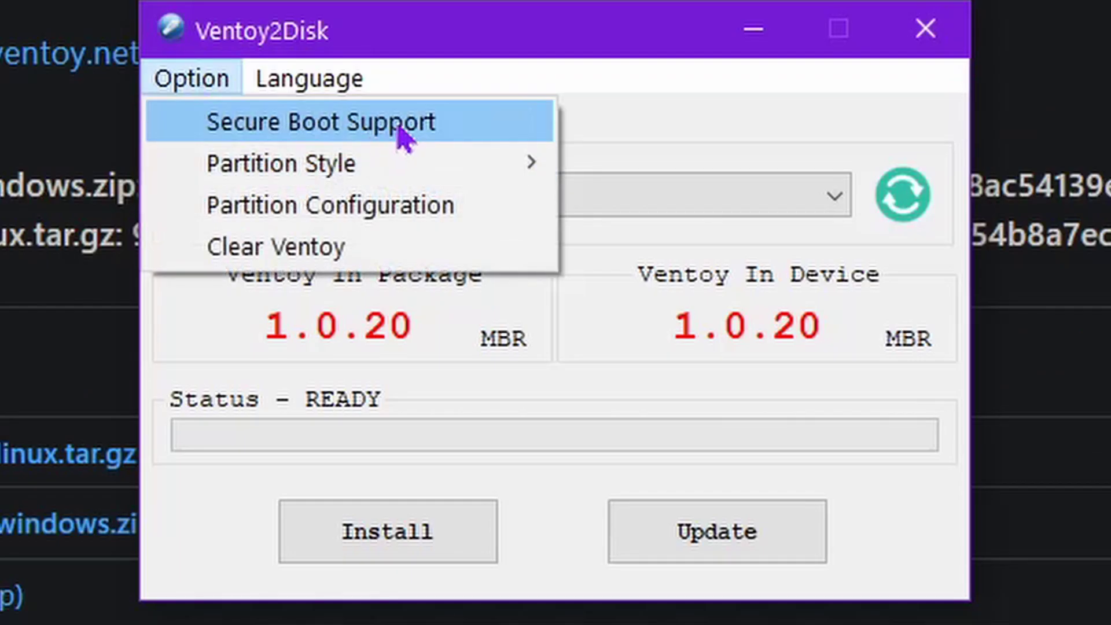
pyautogui.click(397, 136)
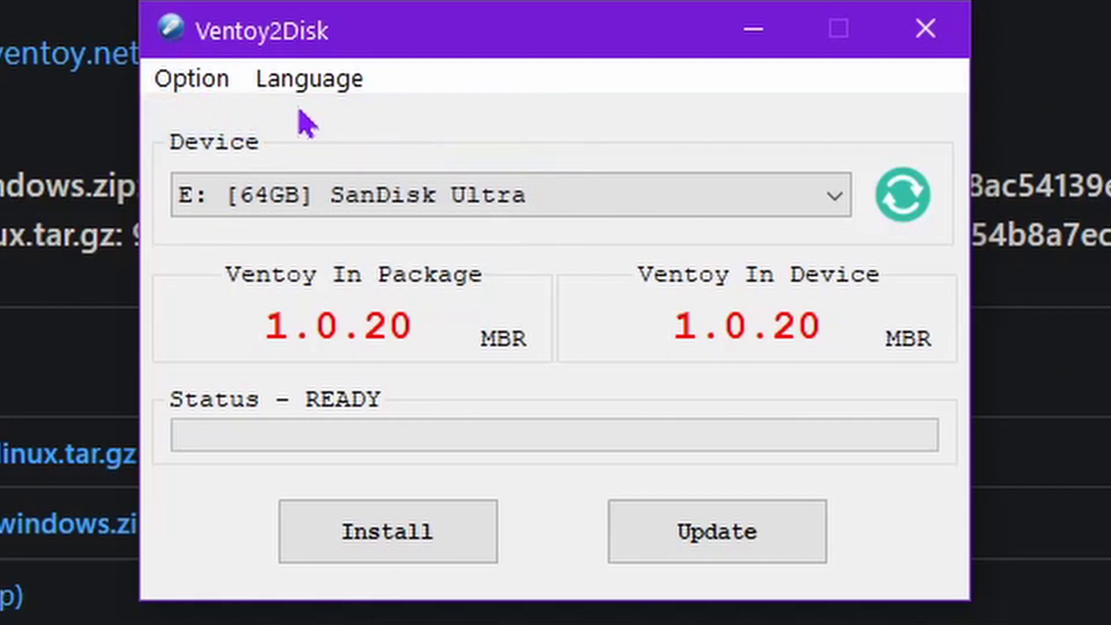
pyautogui.click(173, 78)
pyautogui.click(173, 81)
pyautogui.click(169, 84)
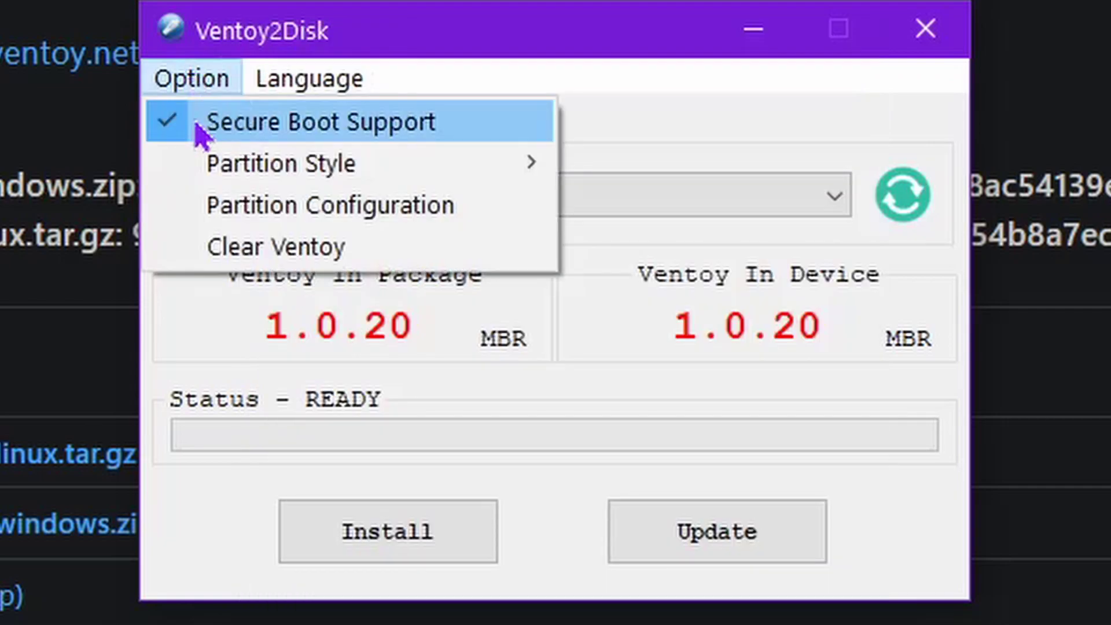
pyautogui.moveTo(355, 175)
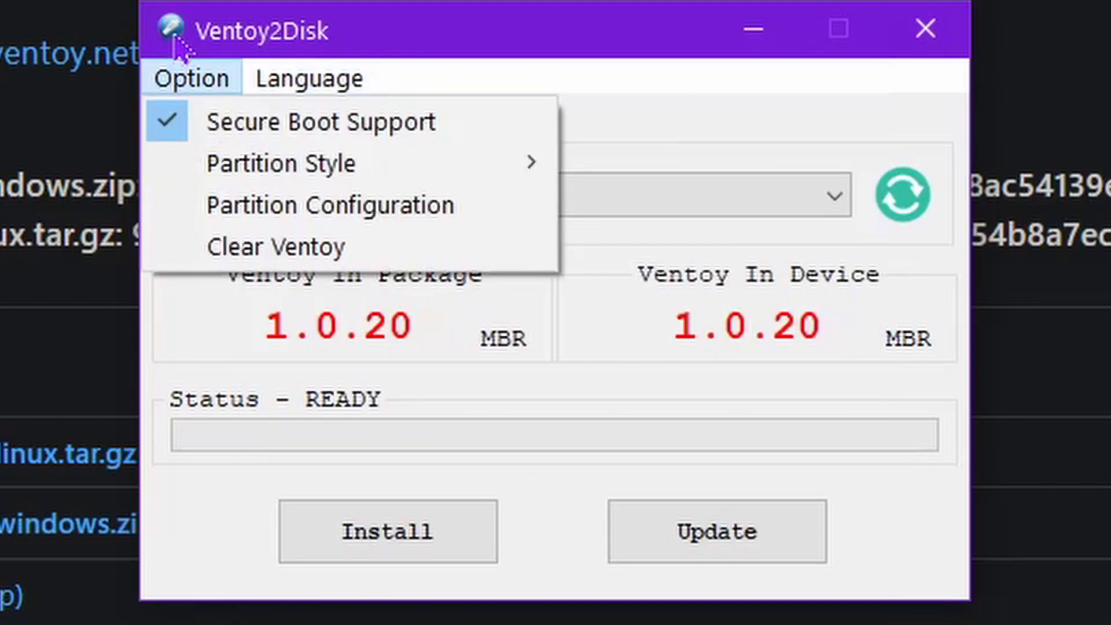
# Step: Close the Ventoy2Disk options, switch to Firefox on Linux, search for ventoy, and open the Ventoy site's Downloads page
pyautogui.click(200, 41)
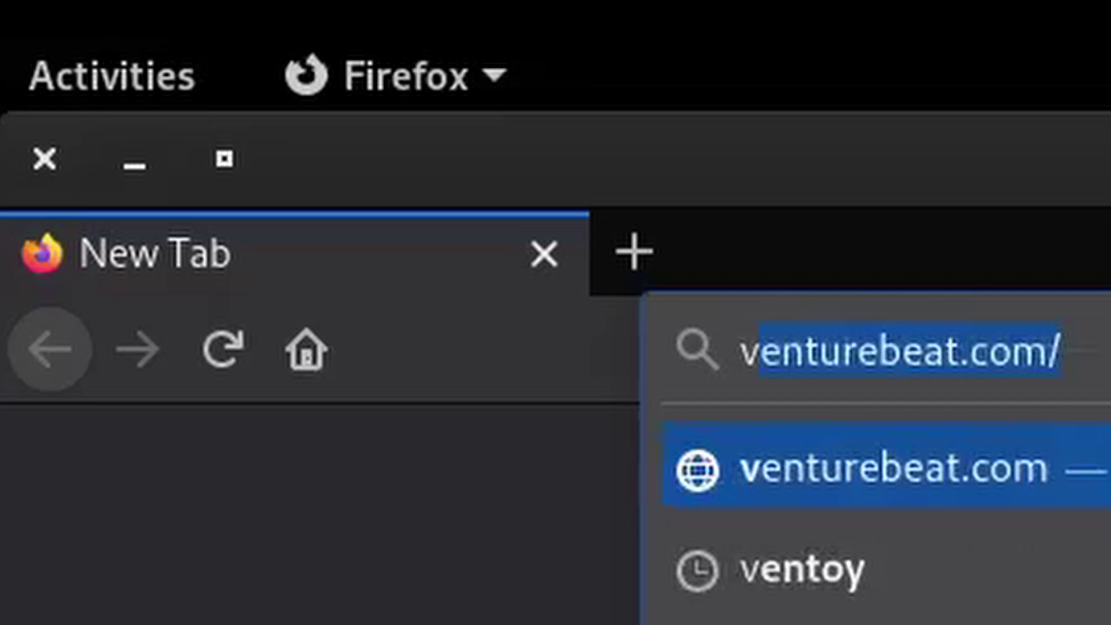
pyautogui.write('entoy')
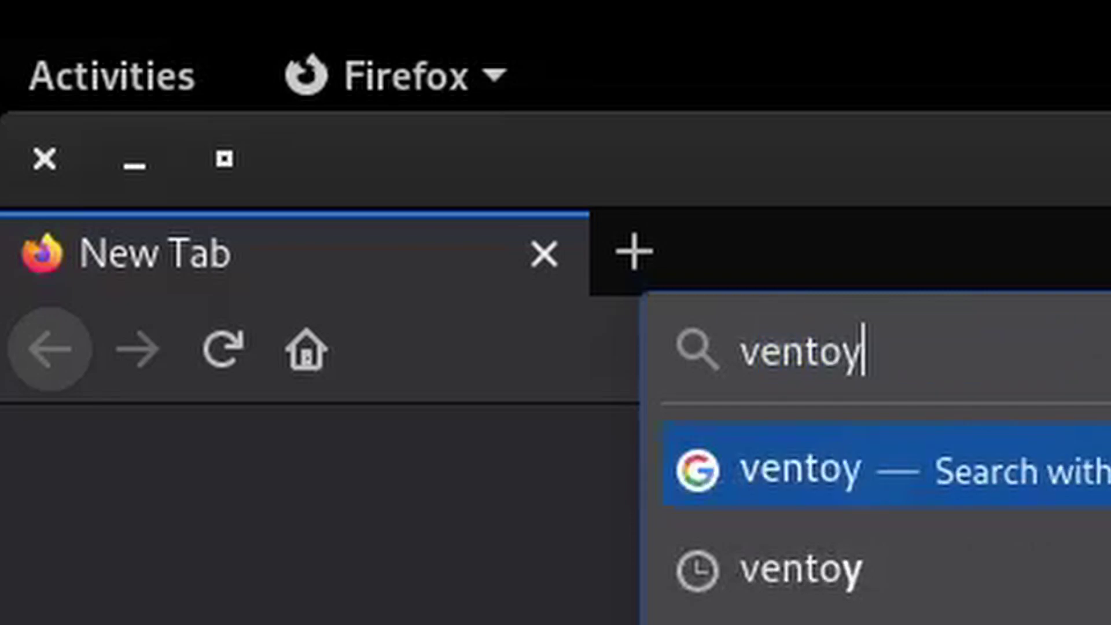
pyautogui.press('Return')
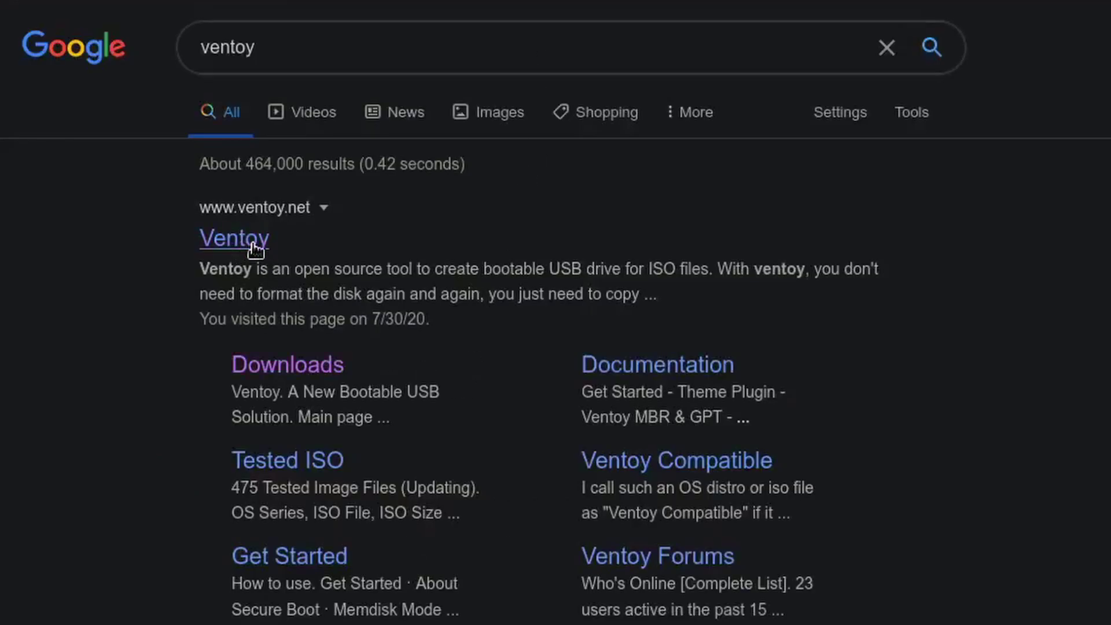
pyautogui.click(254, 250)
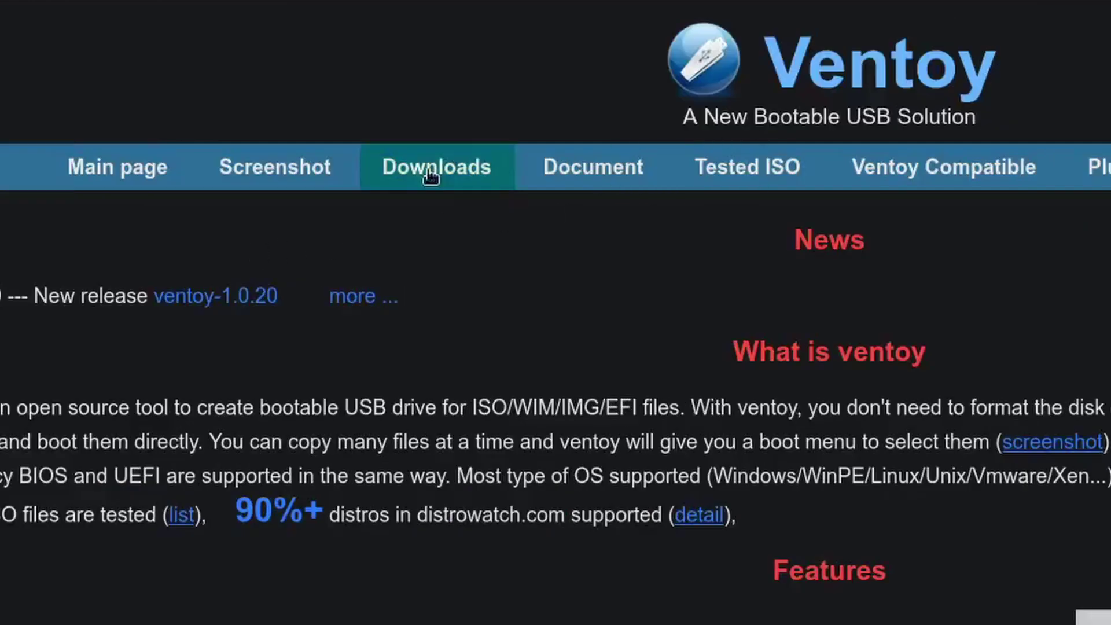
pyautogui.click(441, 187)
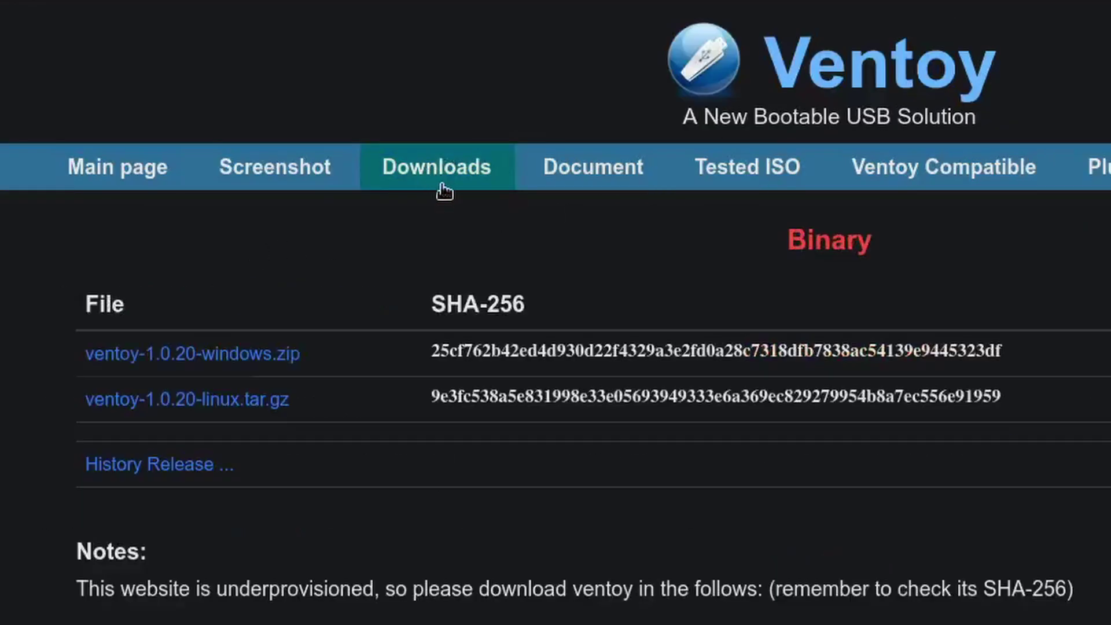
# Step: Download ventoy-1.0.20-linux.tar.gz from the Ventoy 1.0.20 release assets on GitHub and save it in the Downloads folder
pyautogui.click(228, 410)
pyautogui.scroll(-2, 705, 479)
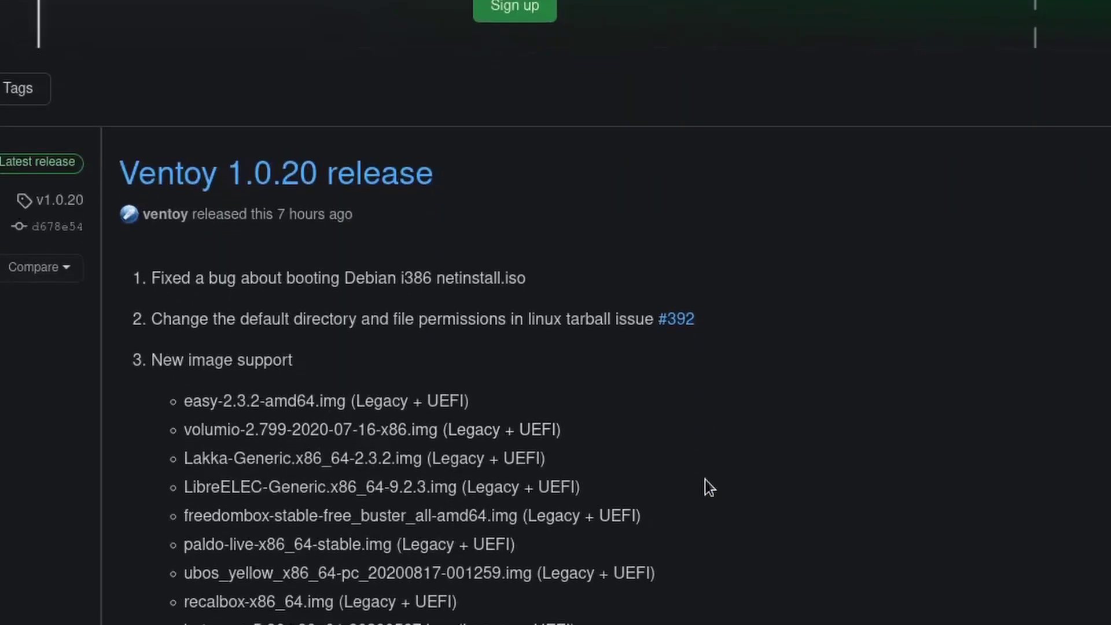
pyautogui.scroll(-20, 586, 520)
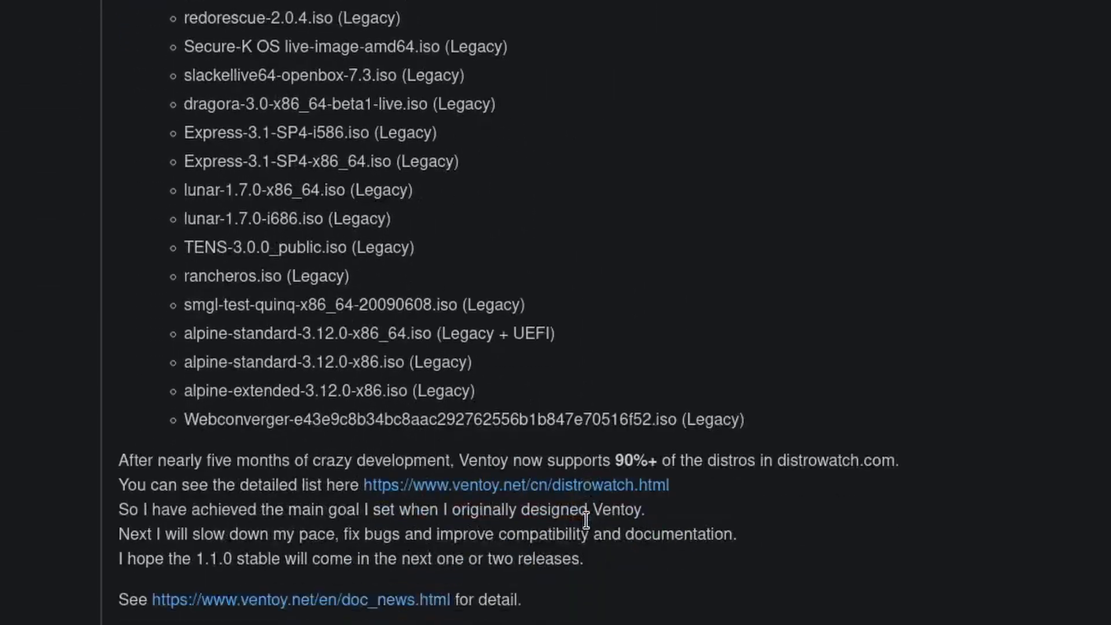
pyautogui.scroll(-5, 585, 520)
pyautogui.click(294, 493)
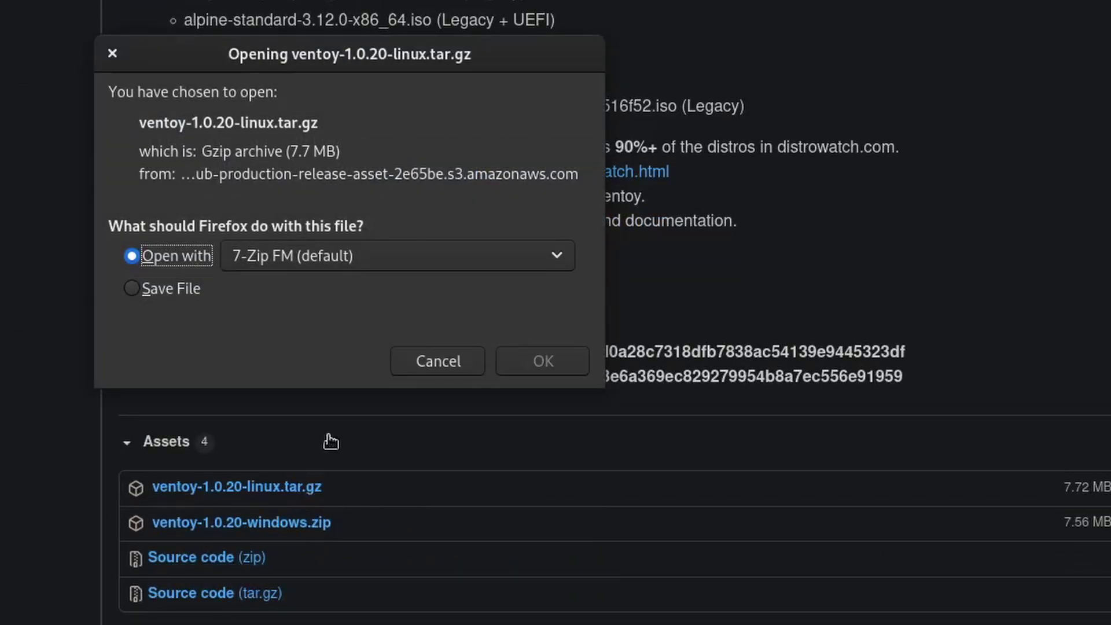
pyautogui.click(169, 288)
pyautogui.click(551, 374)
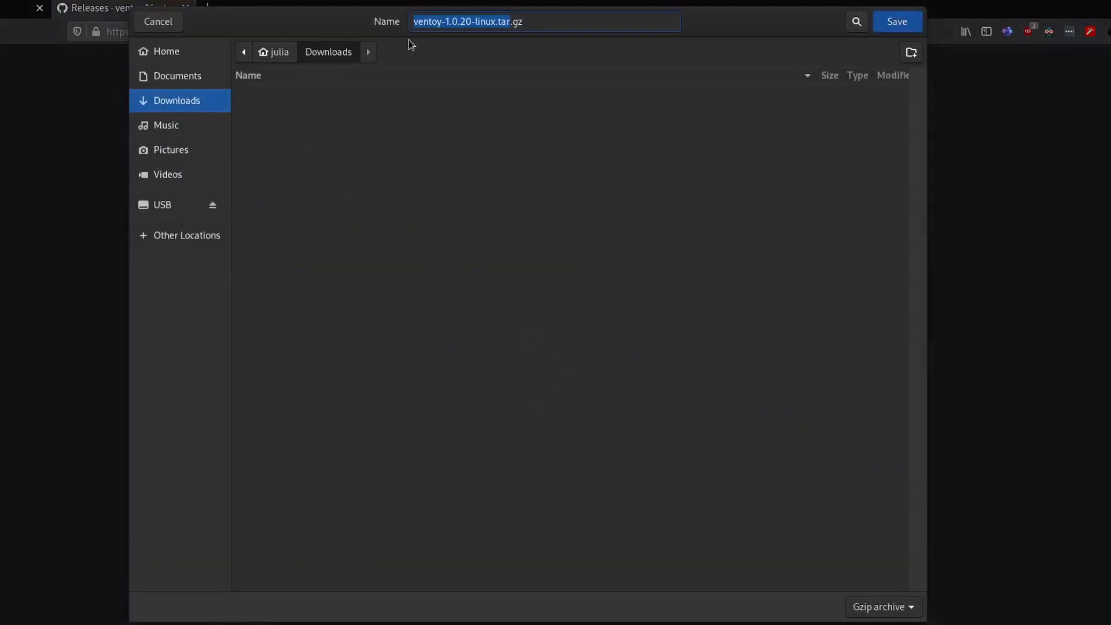
pyautogui.click(921, 26)
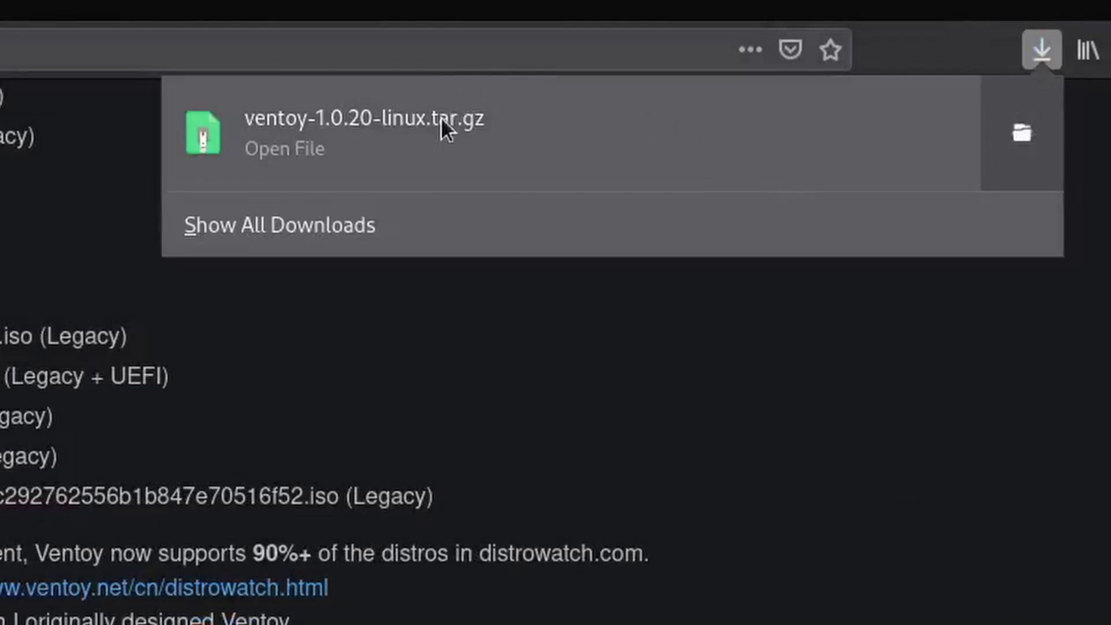
# Step: Show the downloaded ventoy-1.0.20-linux.tar.gz in its folder, extract it there, and open the extracted ventoy-1.0.20 folder
pyautogui.rightClick(606, 81)
pyautogui.click(470, 161)
pyautogui.rightClick(304, 125)
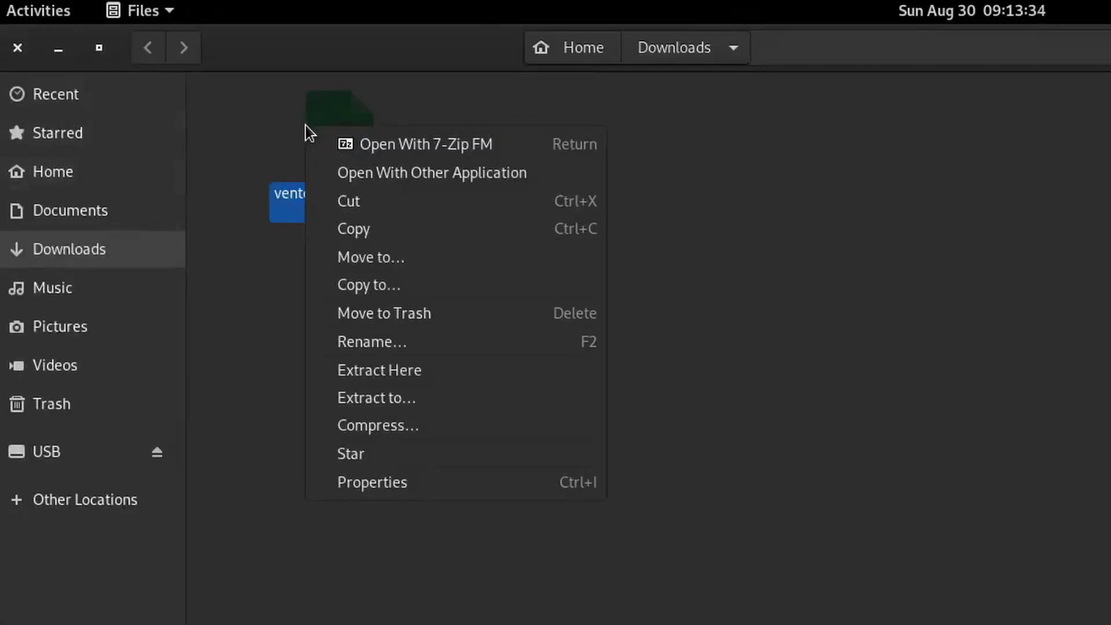
pyautogui.click(464, 373)
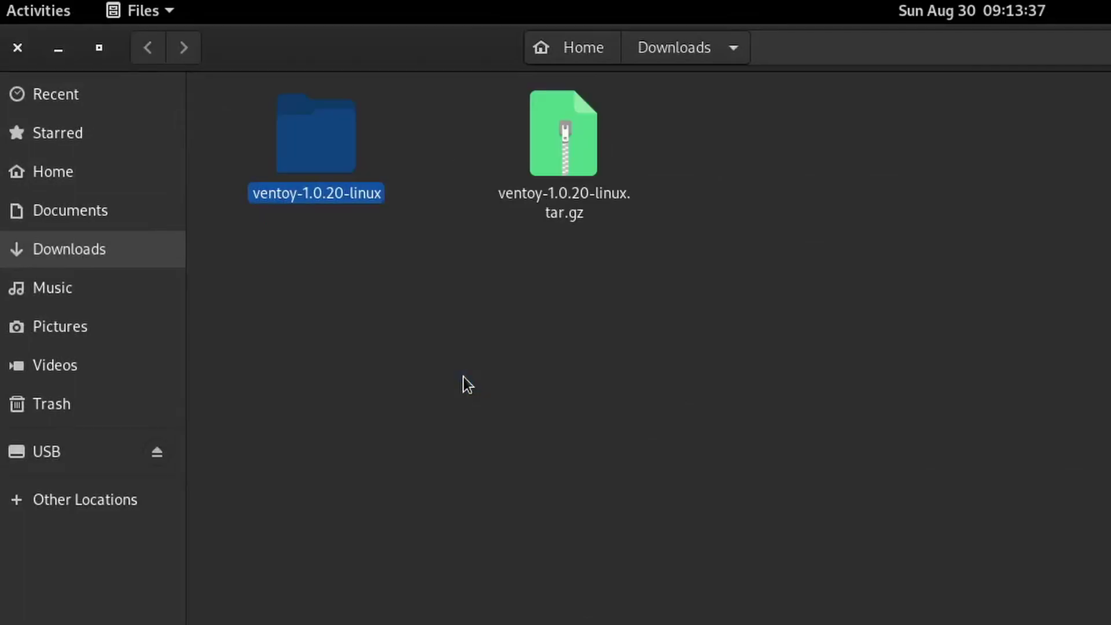
pyautogui.doubleClick(337, 150)
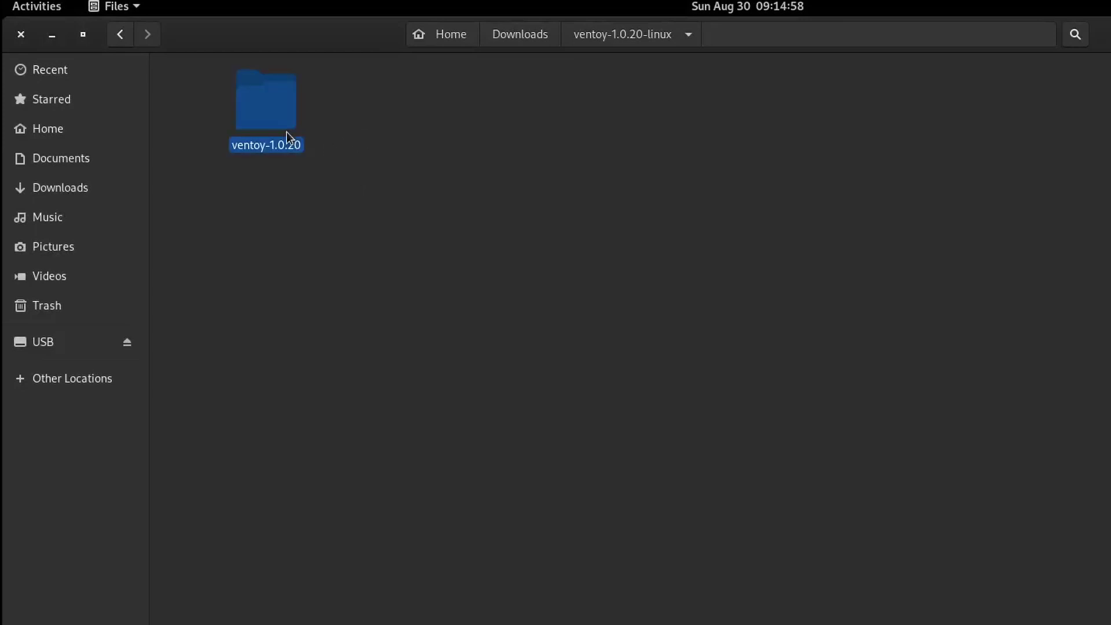
pyautogui.doubleClick(286, 132)
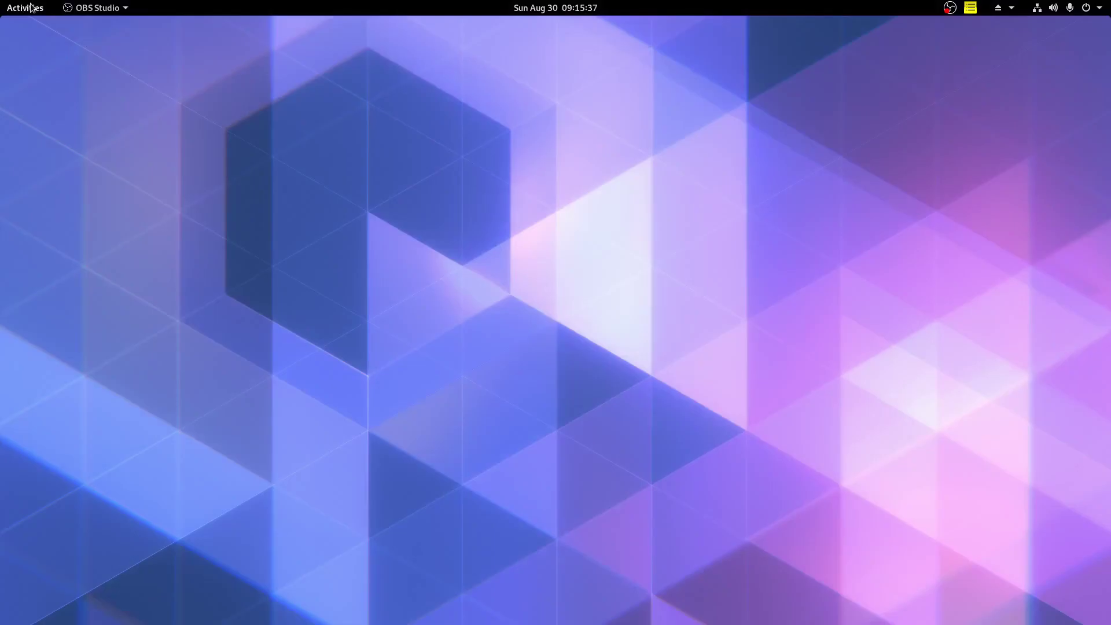
# Step: Launch Terminal from the Utilities group of the application overview and move its window toward the middle of the desktop
pyautogui.press('super')
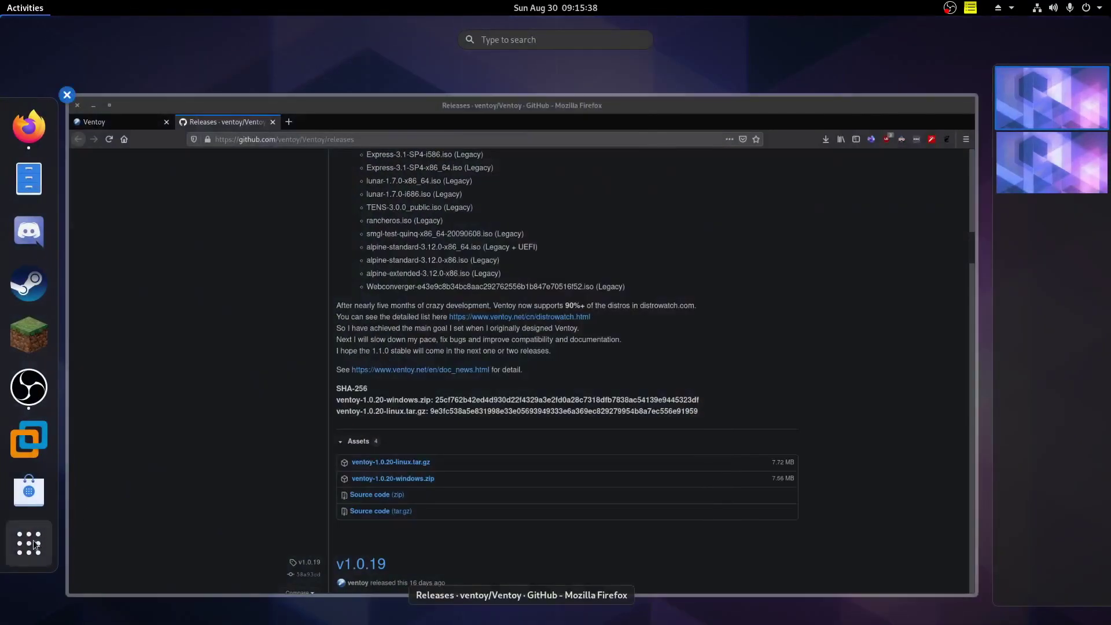
pyautogui.press('super+a')
pyautogui.scroll(-3, 548, 453)
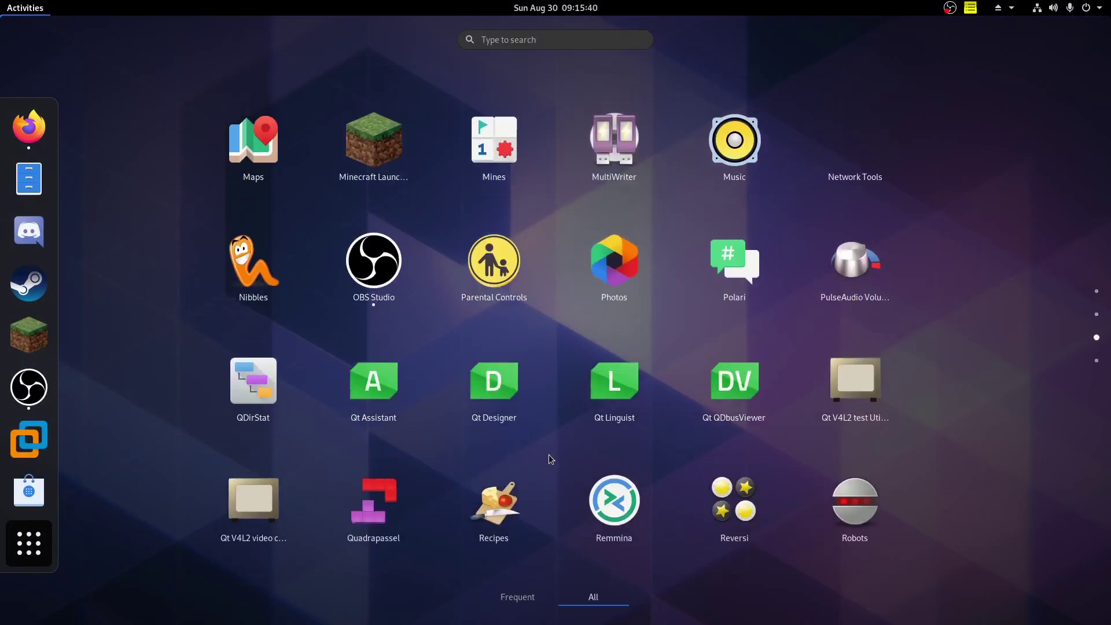
pyautogui.click(474, 376)
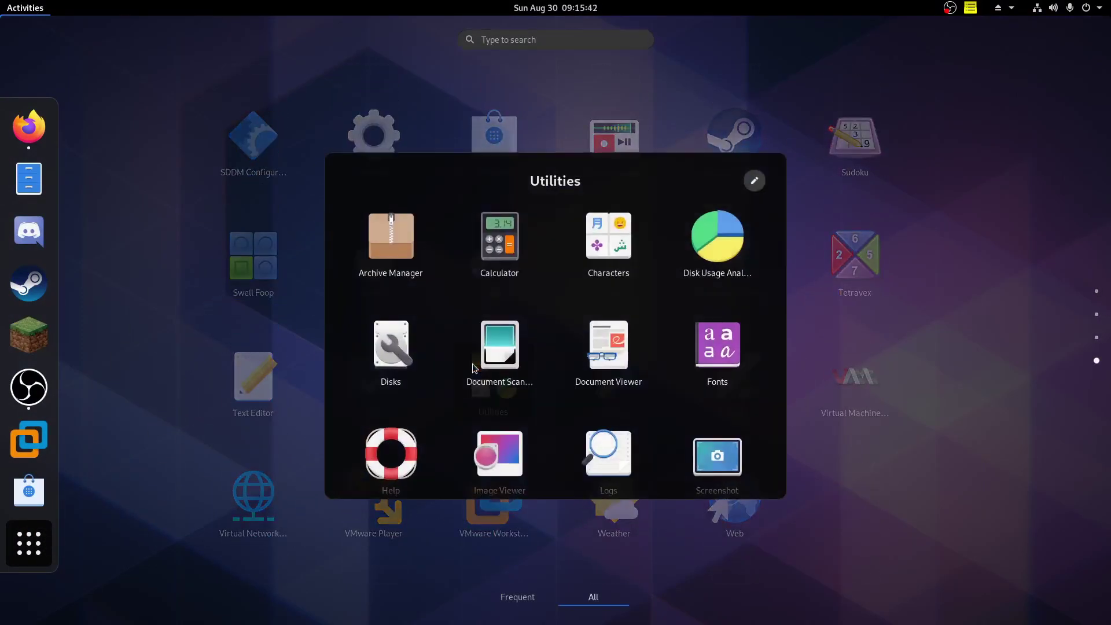
pyautogui.click(524, 440)
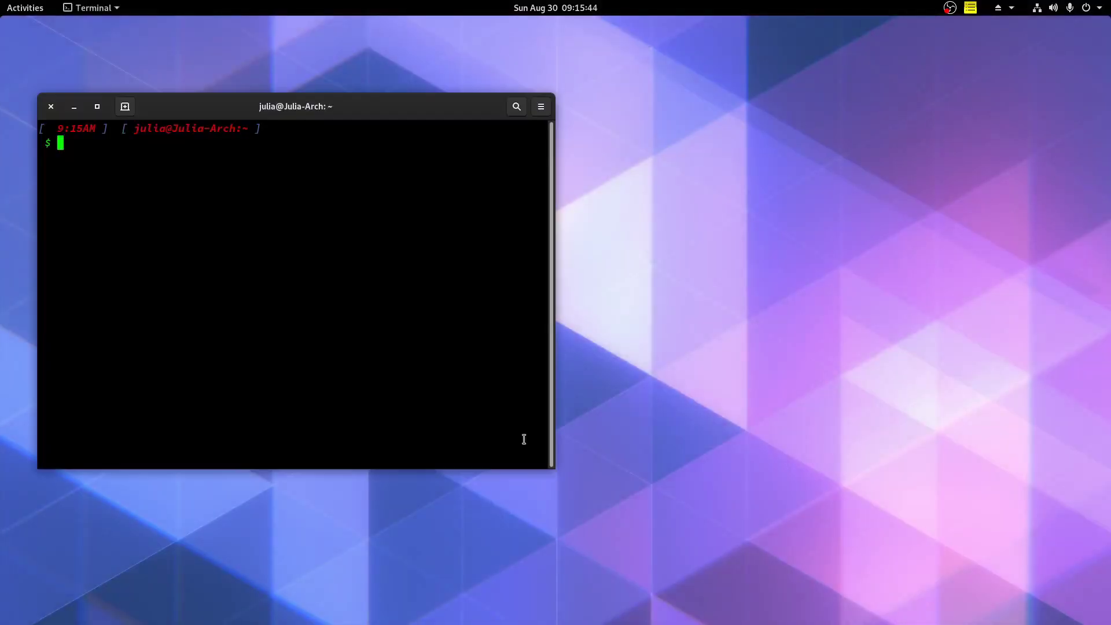
pyautogui.moveTo(334, 110); pyautogui.dragTo(469, 169)
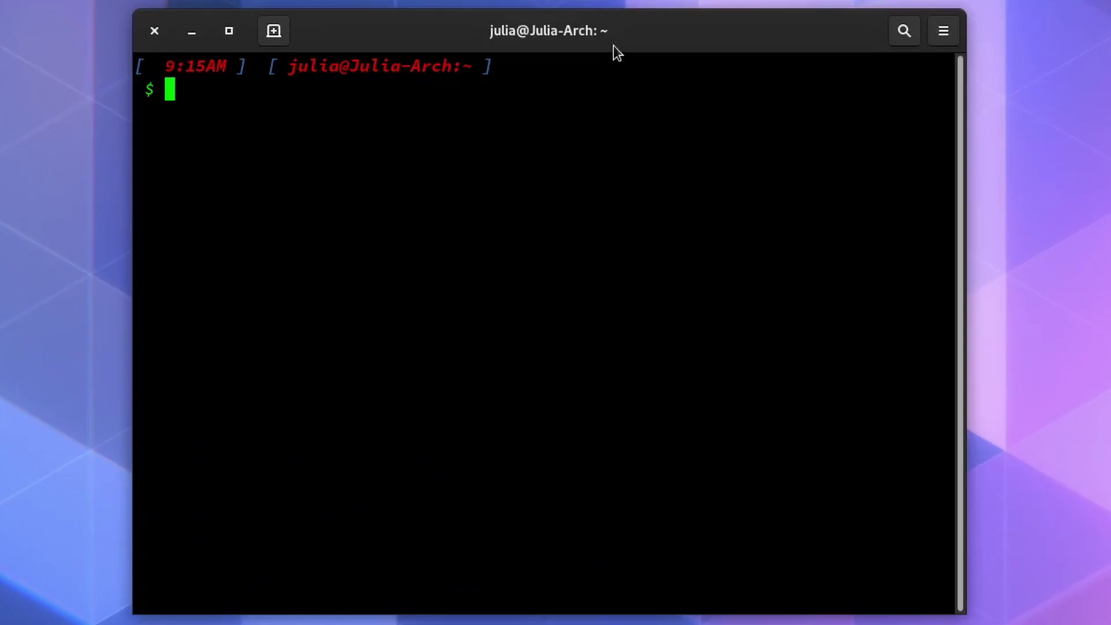
# Step: List the home directory, change to Downloads with cd Downloads, and list its contents
pyautogui.write('ls')
pyautogui.press('Return')
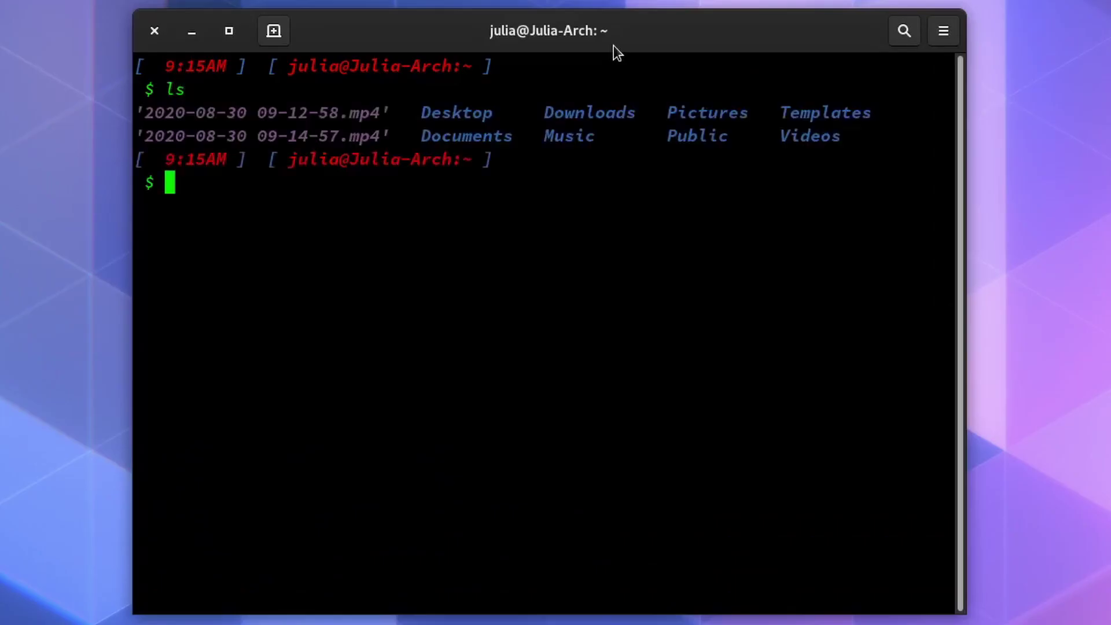
pyautogui.write('cd Downloads')
pyautogui.press('Return')
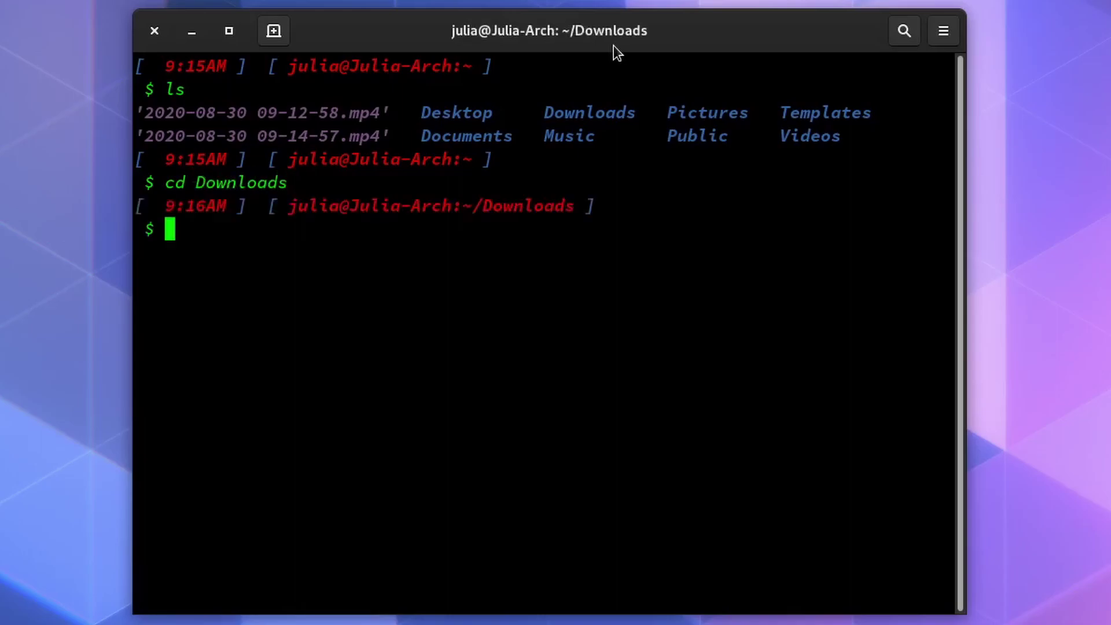
pyautogui.write('ls')
pyautogui.press('Return')
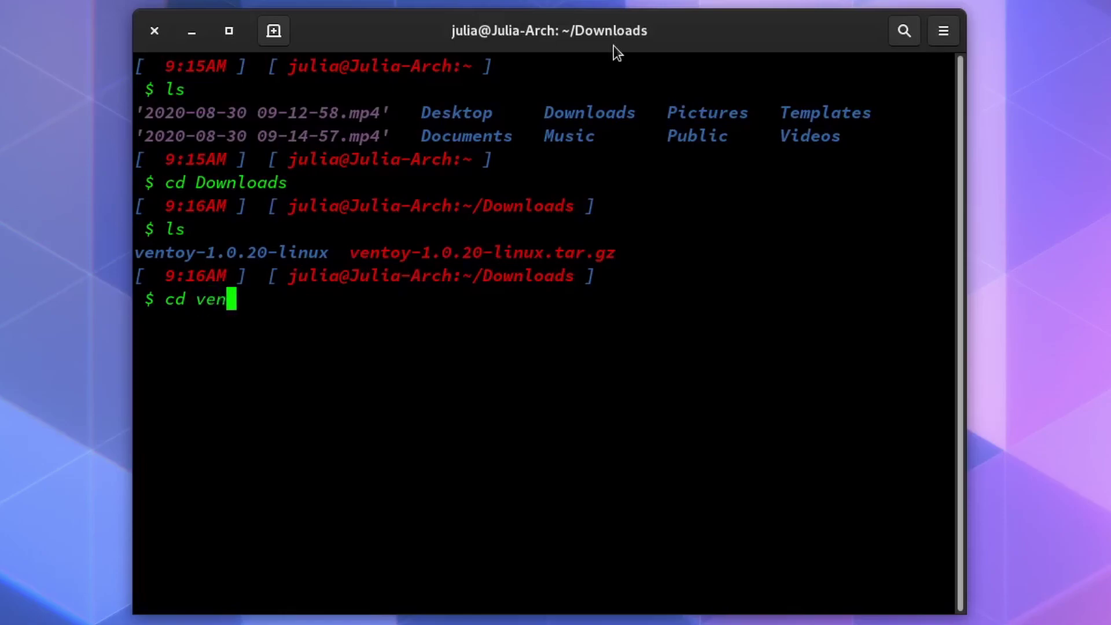
# Step: Change into ventoy-1.0.20-linux and its ventoy-1.0.20 subfolder, listing the contents of each with ls
pyautogui.write('cd ven')
pyautogui.press('Tab')
pyautogui.press('Return')
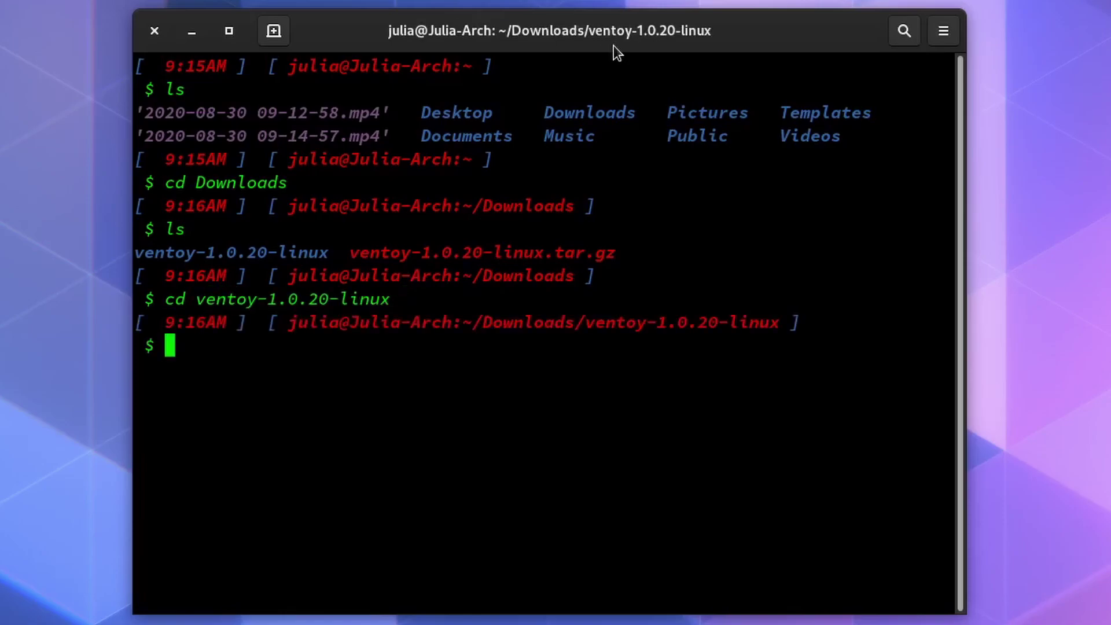
pyautogui.write('ls')
pyautogui.press('Return')
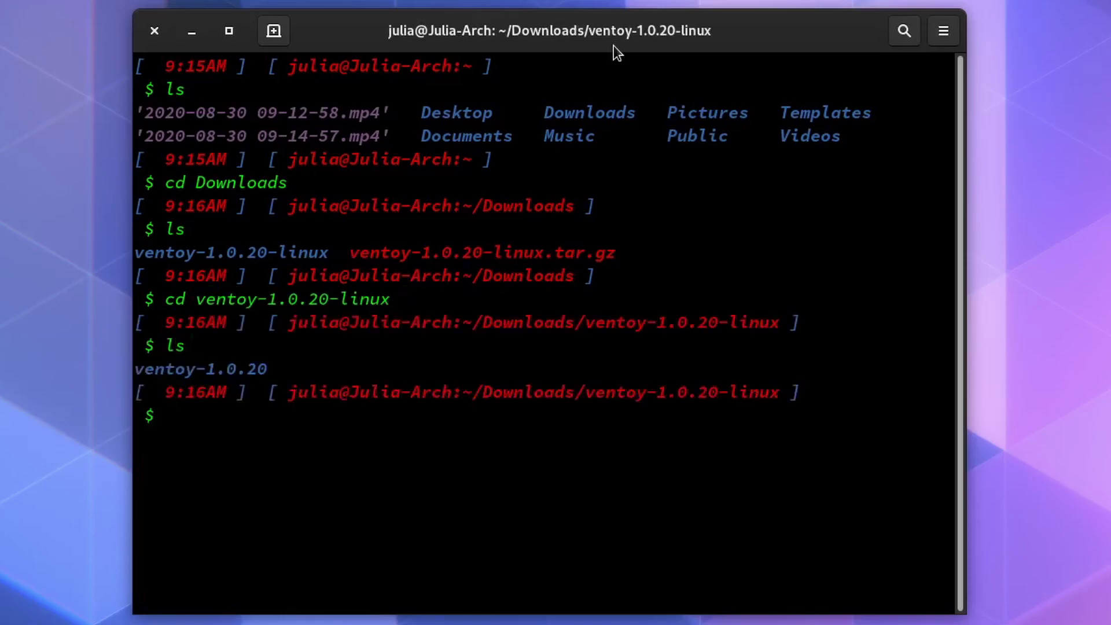
pyautogui.write('cd v')
pyautogui.press('Tab')
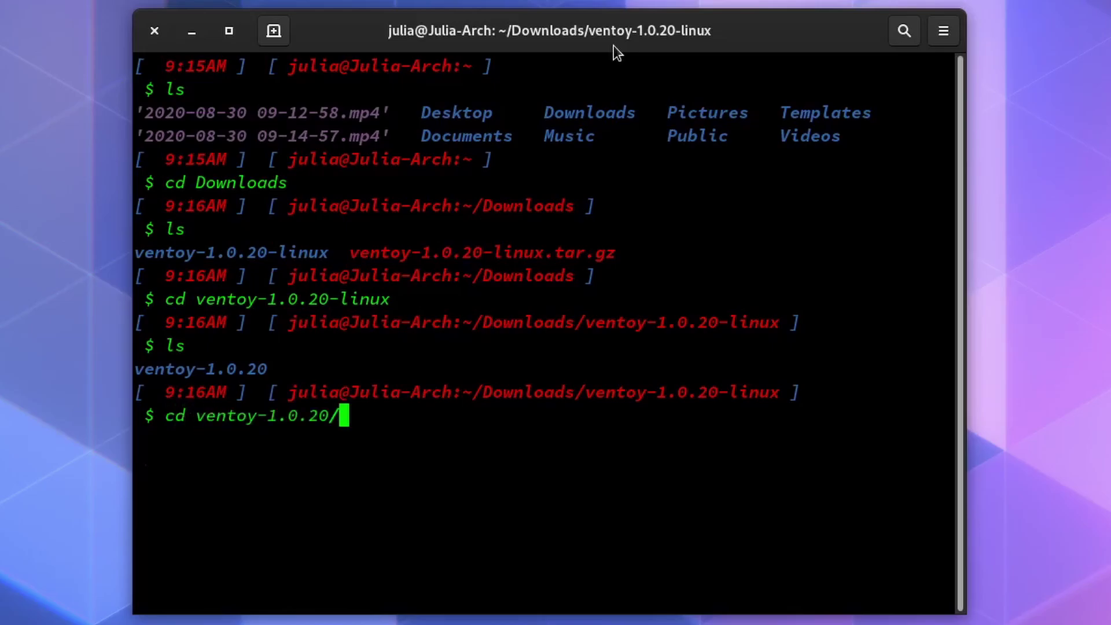
pyautogui.press('Return')
pyautogui.write('ls')
pyautogui.press('Return')
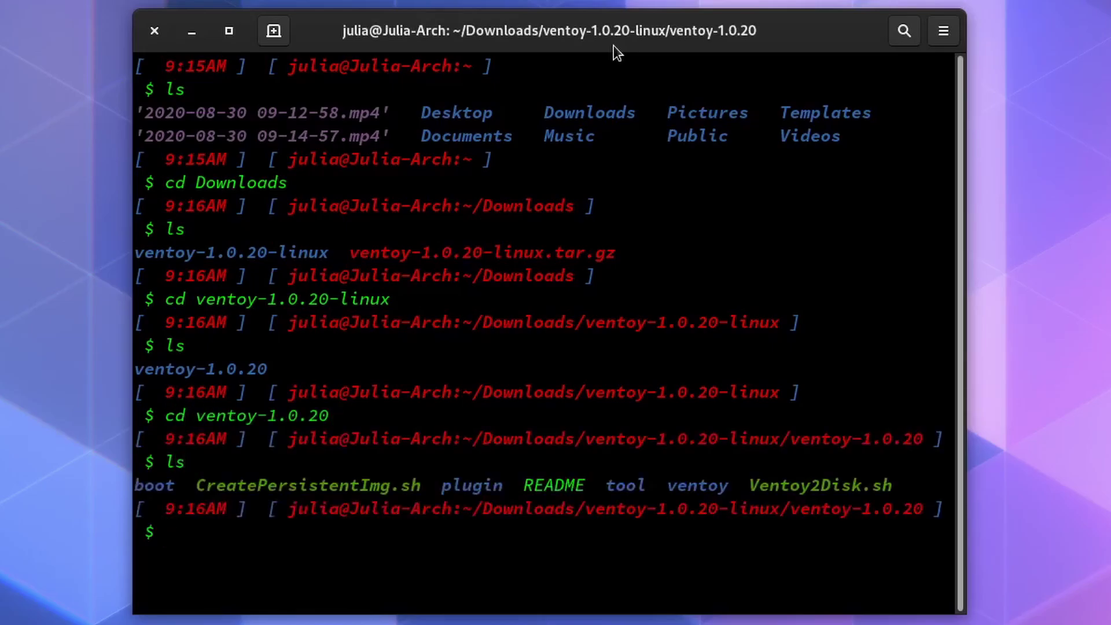
# Step: Make the Ventoy script executable with chmod +x Ventoy2Disk.sh
pyautogui.write('chmod ')
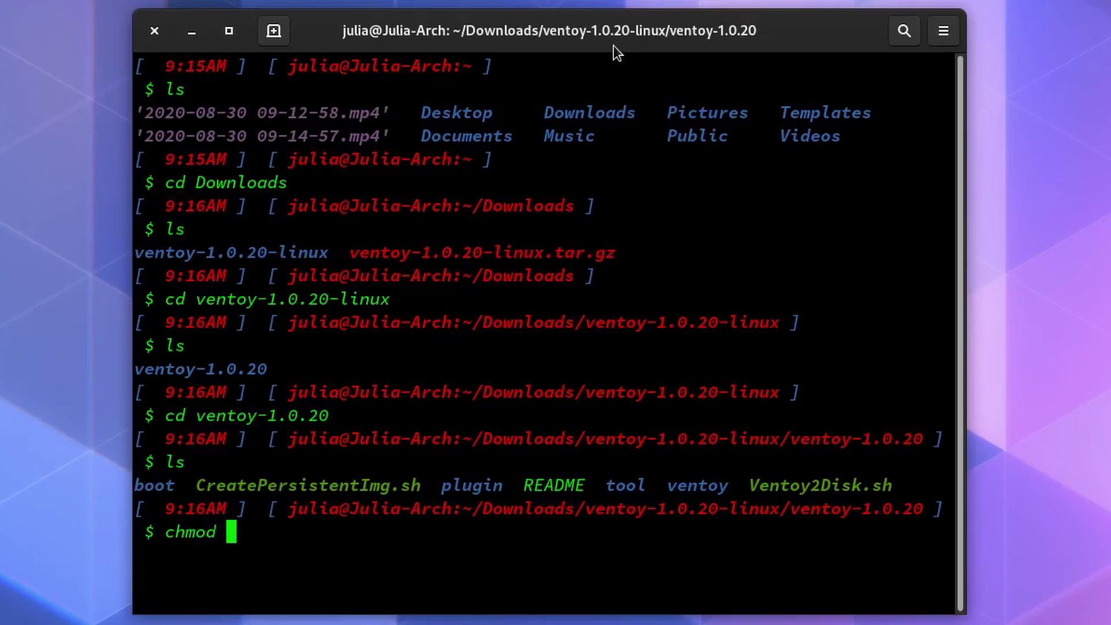
pyautogui.write('+x Ventoy2Disk.sh')
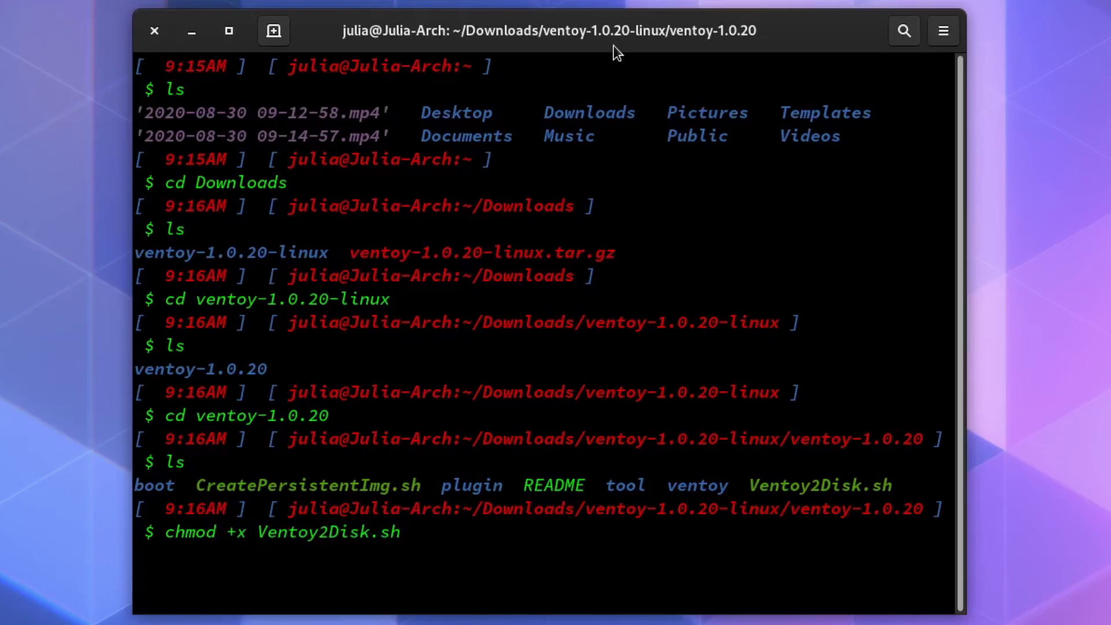
pyautogui.press('Return')
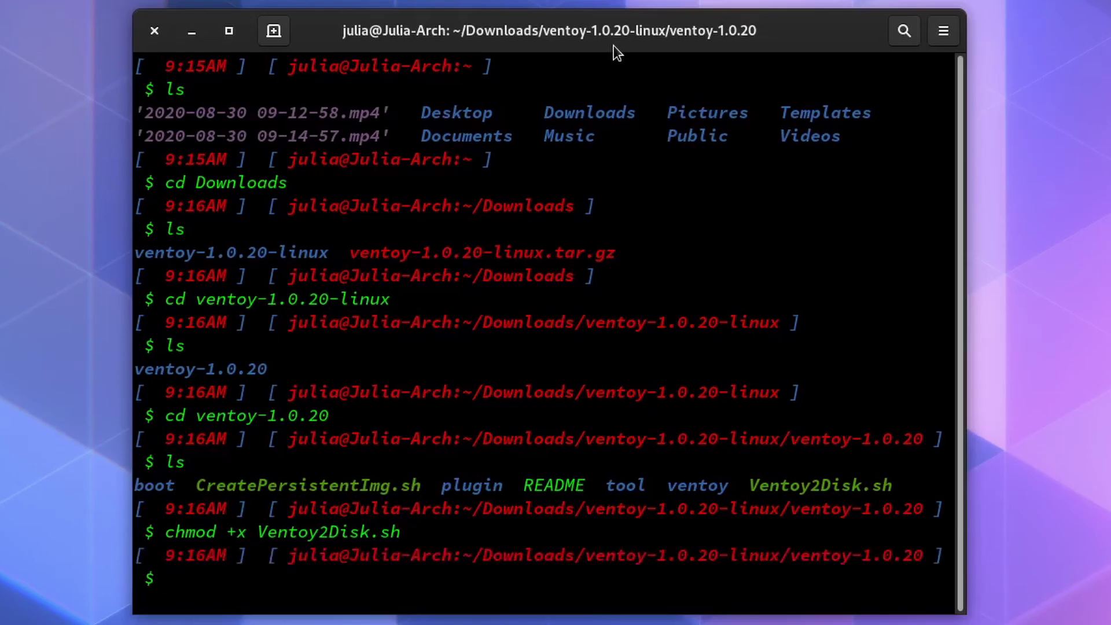
# Step: Run ./Ventoy2Disk.sh --help and examine the -i install, -I force install, and -u update commands
pyautogui.write('./Ventoy2Disk.sh')
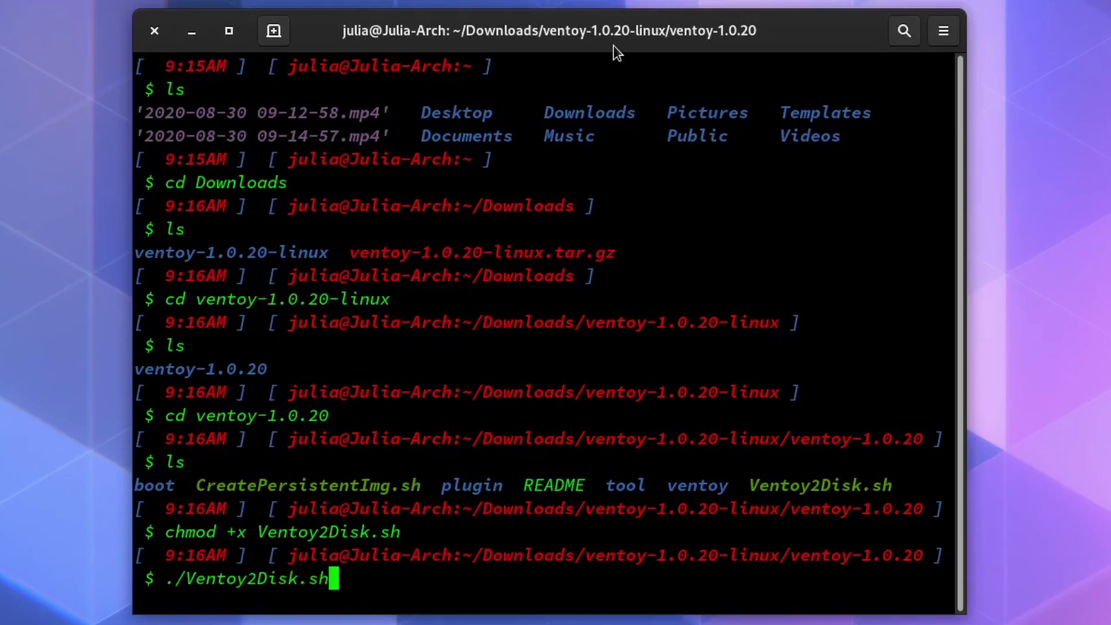
pyautogui.write(' --help')
pyautogui.press('Return')
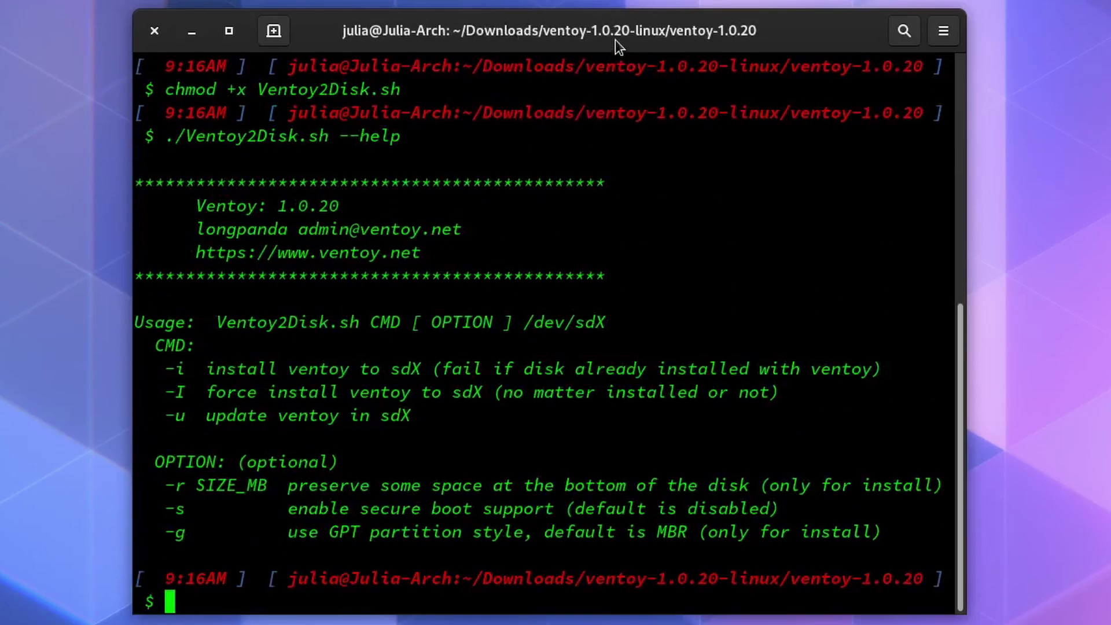
pyautogui.moveTo(141, 365); pyautogui.dragTo(880, 363)
pyautogui.click(137, 399)
pyautogui.moveTo(167, 393); pyautogui.dragTo(811, 393)
pyautogui.click(436, 422)
pyautogui.moveTo(148, 422); pyautogui.dragTo(438, 410)
pyautogui.click(438, 411)
# Step: List the block devices with lsblk and examine the entry for the USB drive's partition, sdc1
pyautogui.write('lsblk')
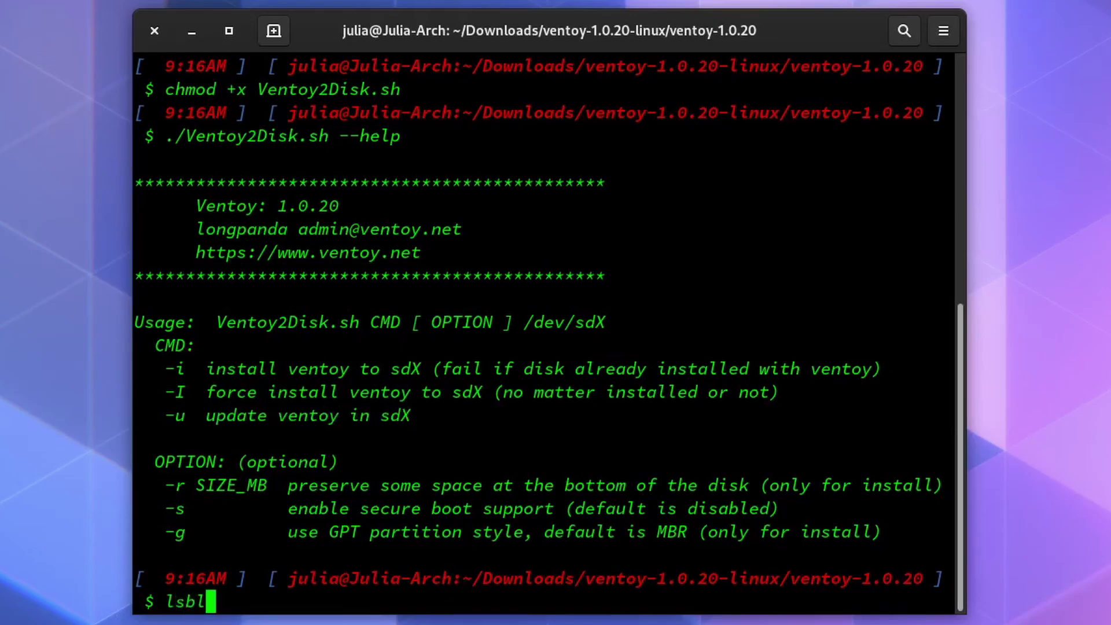
pyautogui.press('Return')
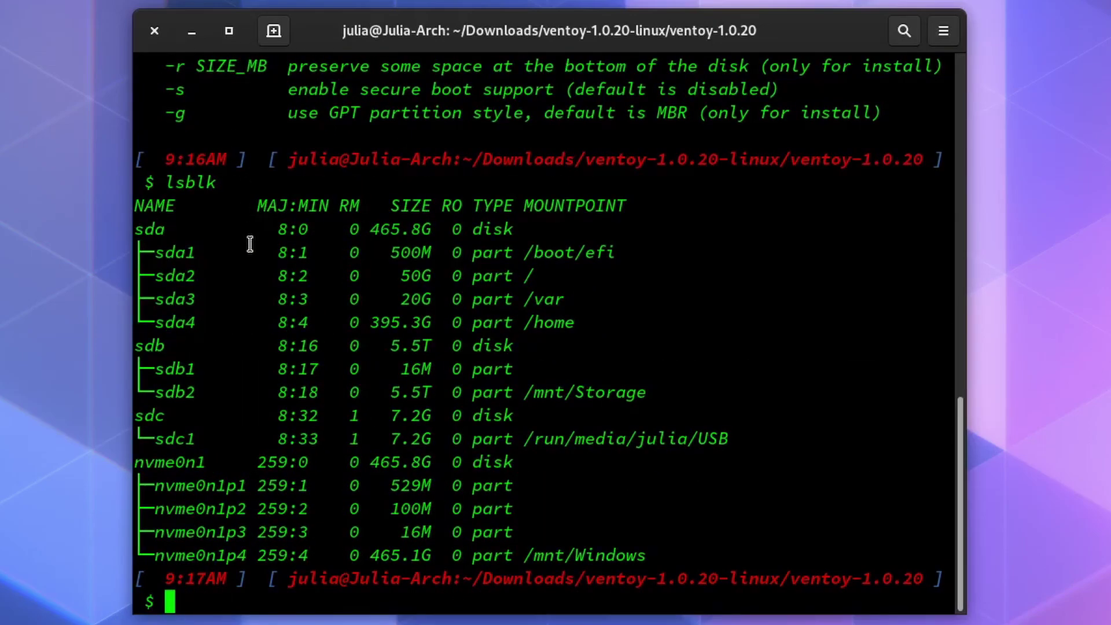
pyautogui.moveTo(390, 439); pyautogui.dragTo(752, 441)
pyautogui.click(175, 450)
pyautogui.moveTo(155, 441); pyautogui.dragTo(753, 441)
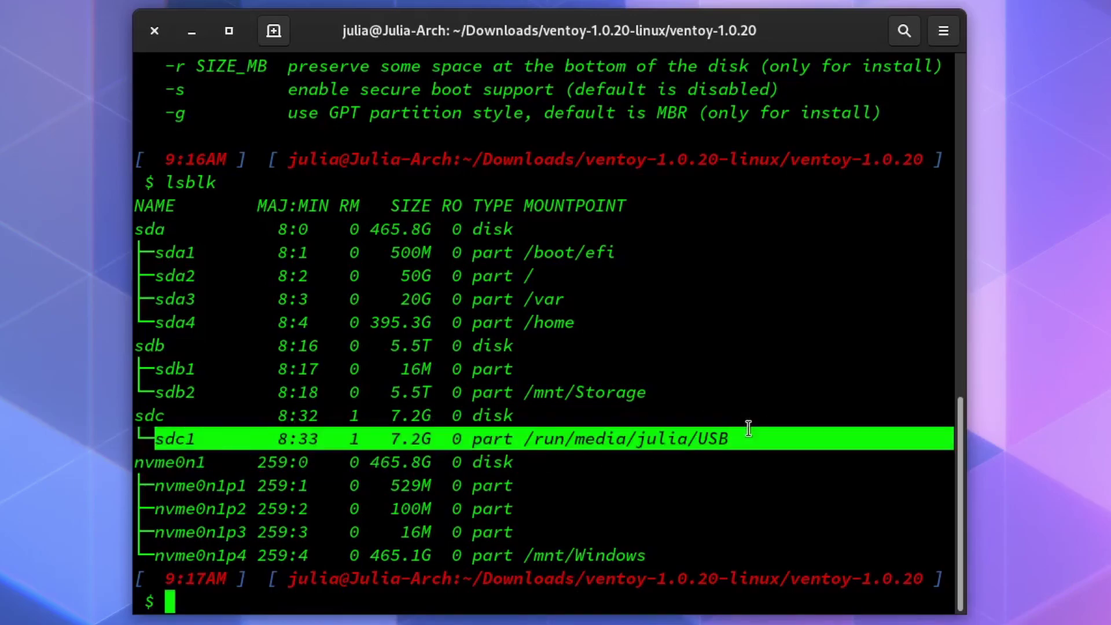
pyautogui.click(365, 442)
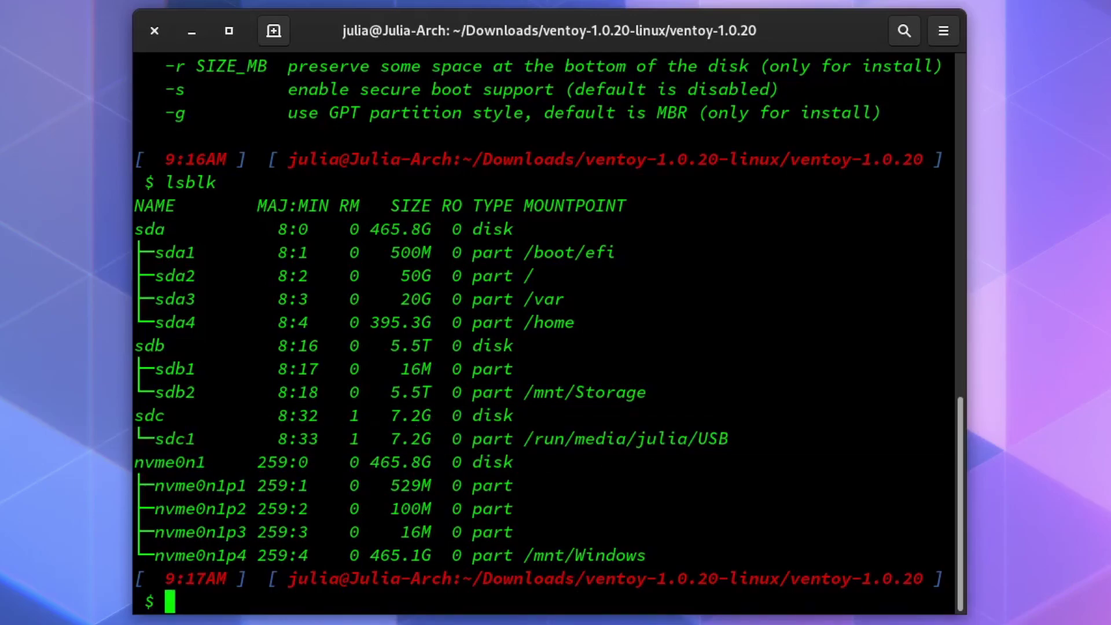
# Step: Run sudo ./Ventoy2Disk.sh -i -s /dev/sdc to install Ventoy with secure boot support on the USB drive
pyautogui.write('sudo ')
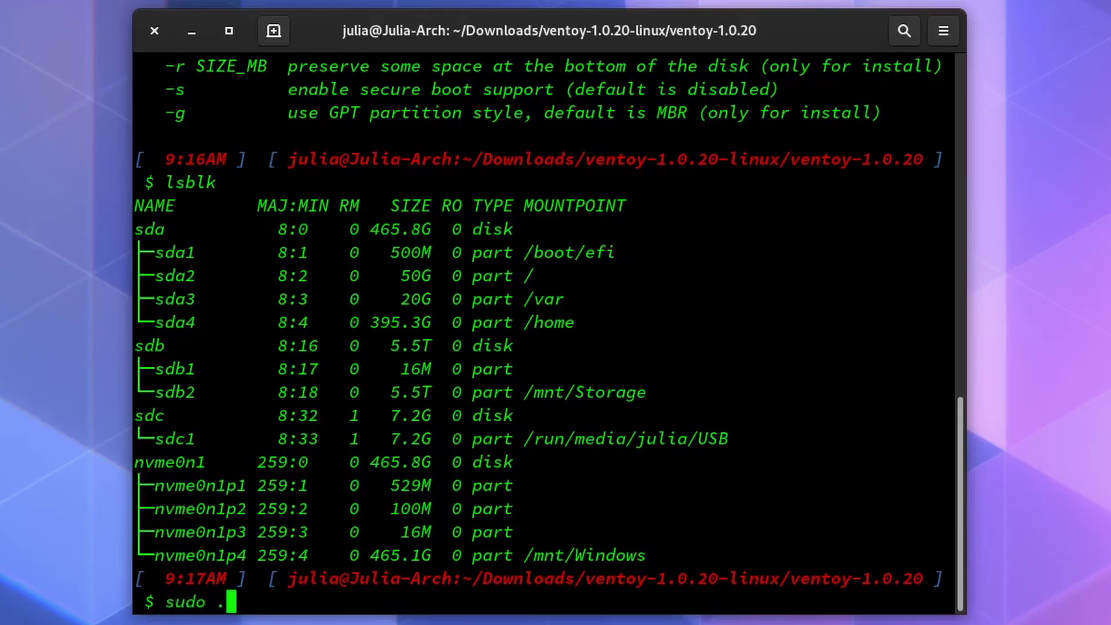
pyautogui.write('./Ventoy2Dis')
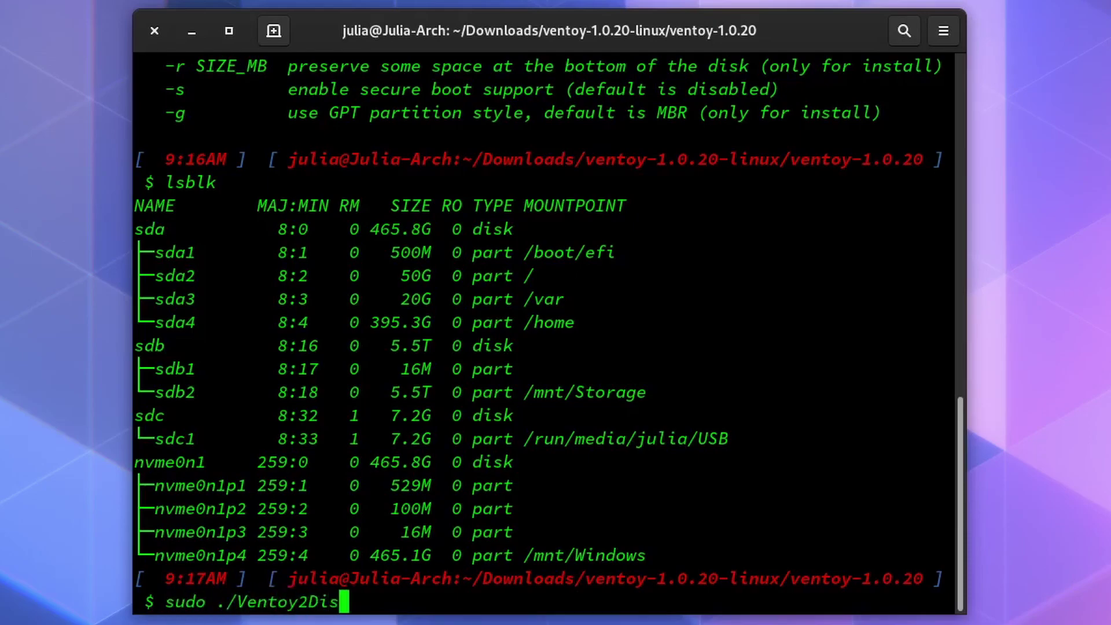
pyautogui.write('k.s')
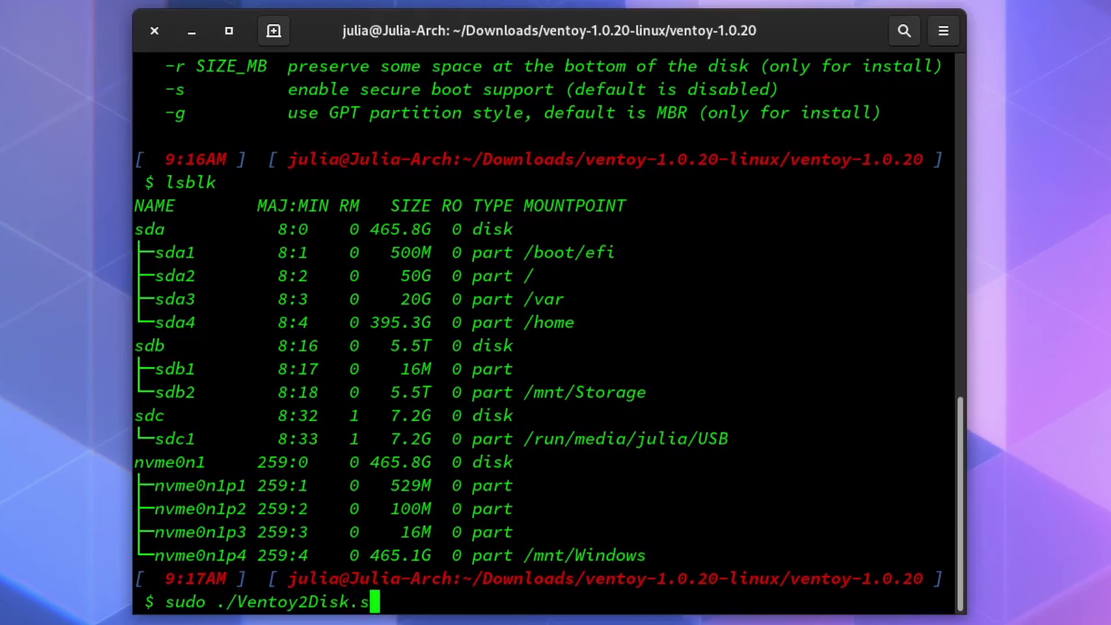
pyautogui.write('h -i ')
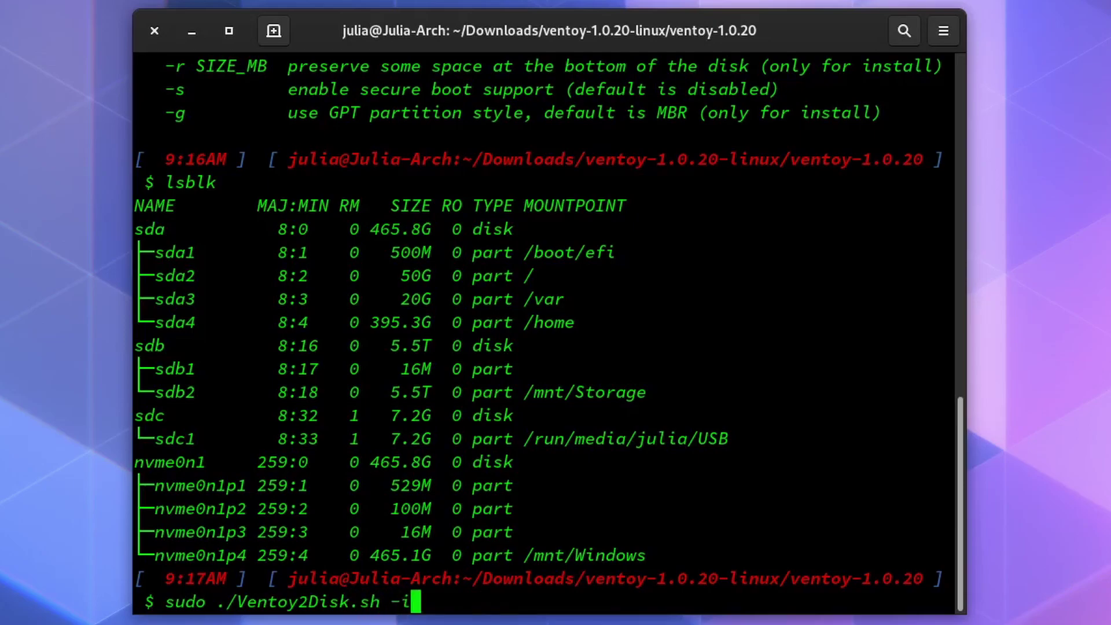
pyautogui.write('-s ')
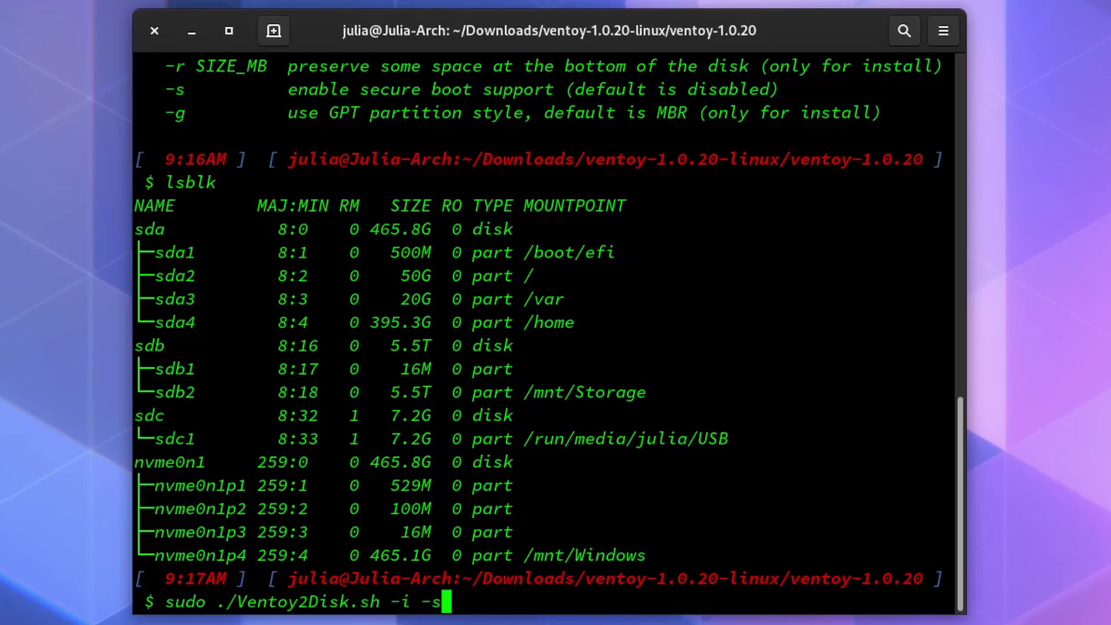
pyautogui.write('/dev/')
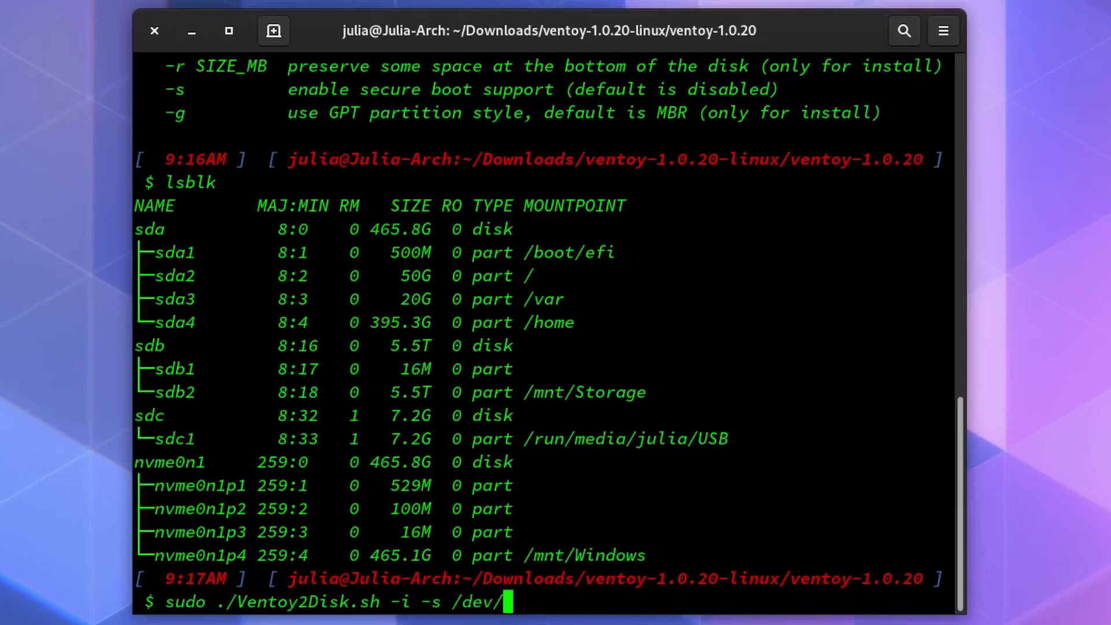
pyautogui.write('sdc')
pyautogui.press('Return')
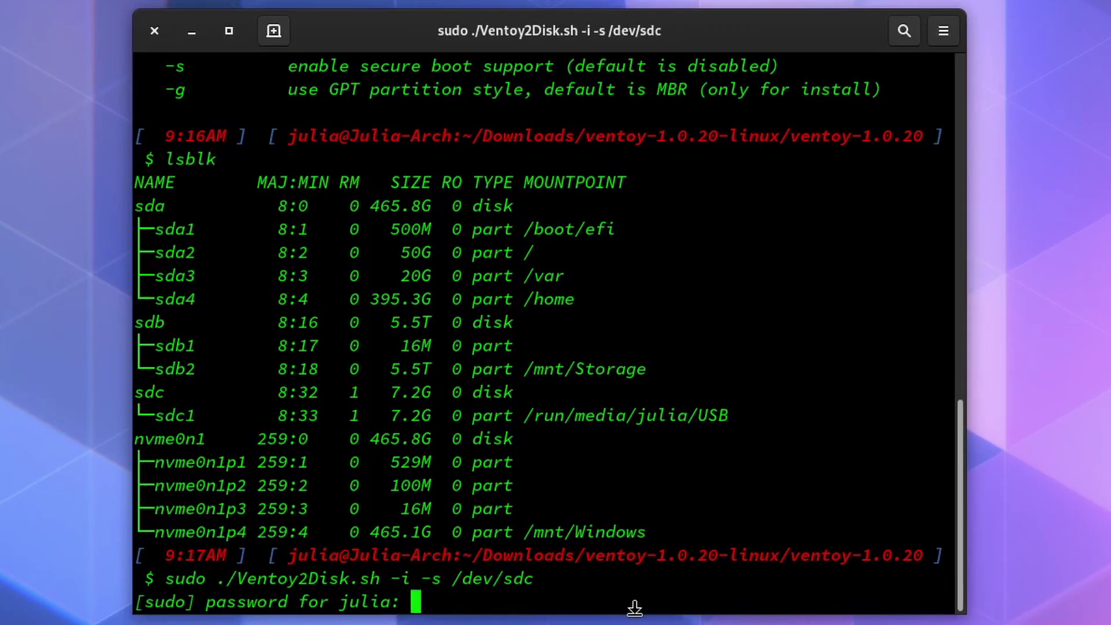
# Step: Enter the account password for sudo and answer y to both confirmations to erase /dev/sdc and install Ventoy
pyautogui.press('Return')
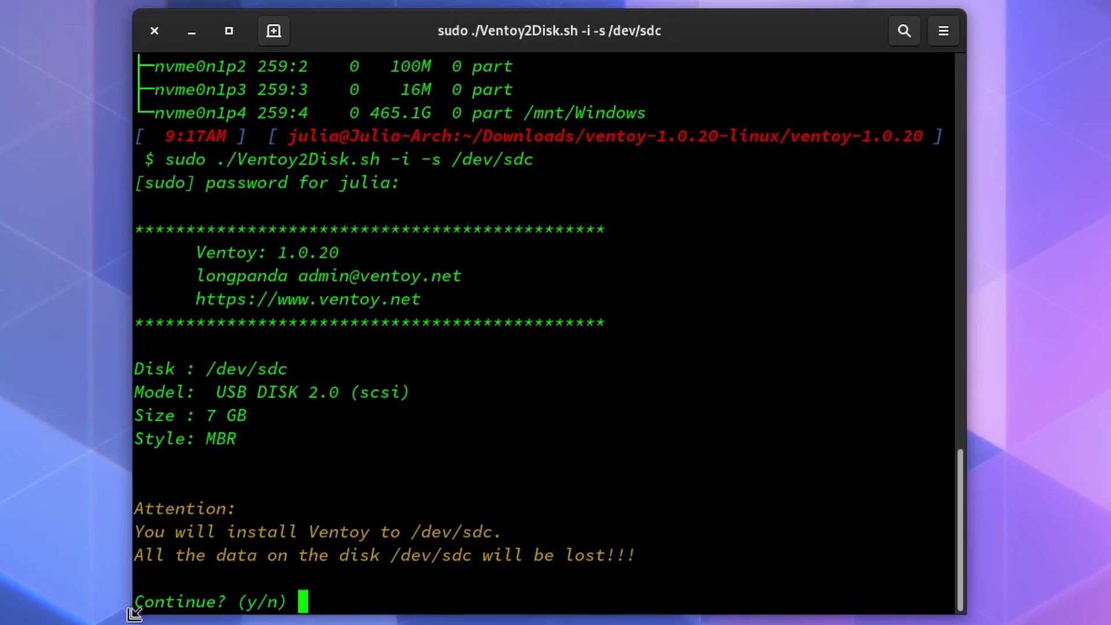
pyautogui.write('y')
pyautogui.press('Return')
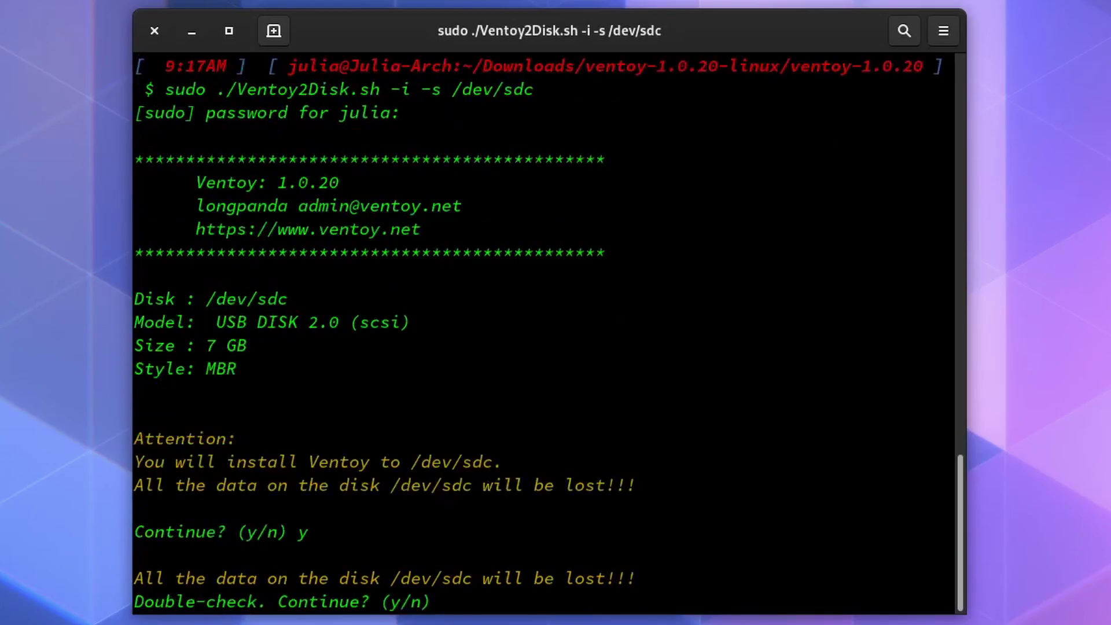
pyautogui.write('y')
pyautogui.press('Return')
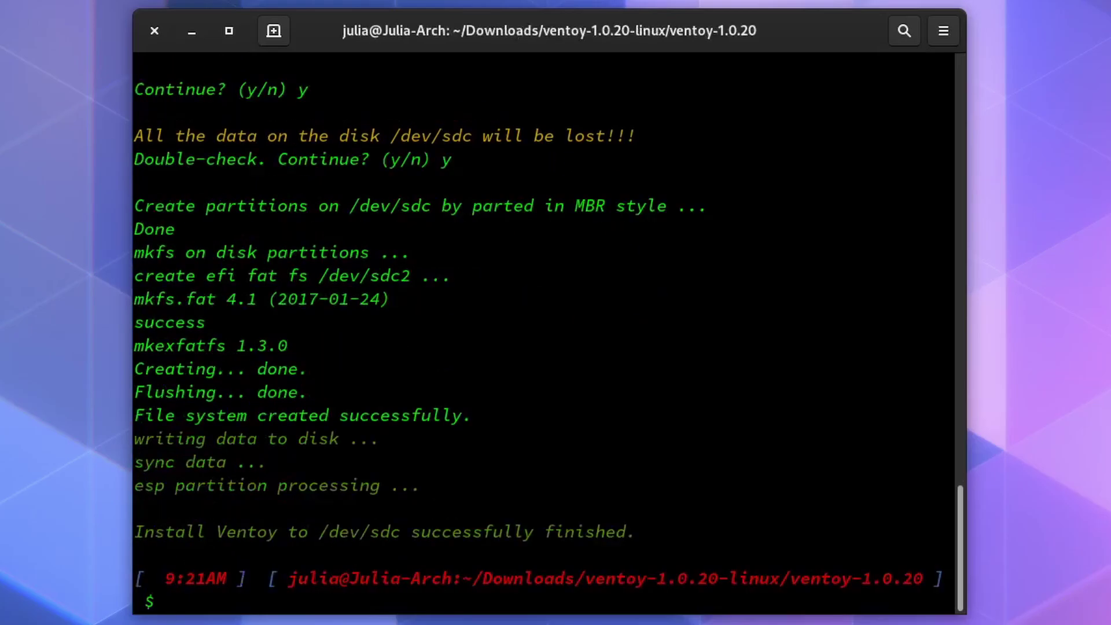
# Step: Open the ventoy drive in the Files application and check the properties of the volume
pyautogui.press('super')
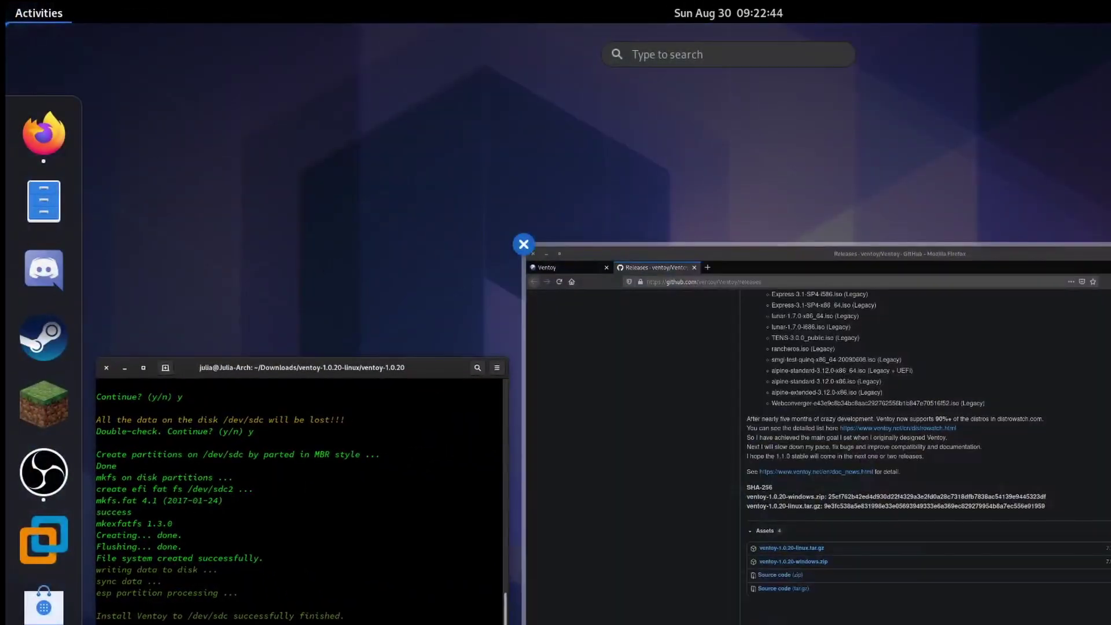
pyautogui.click(43, 200)
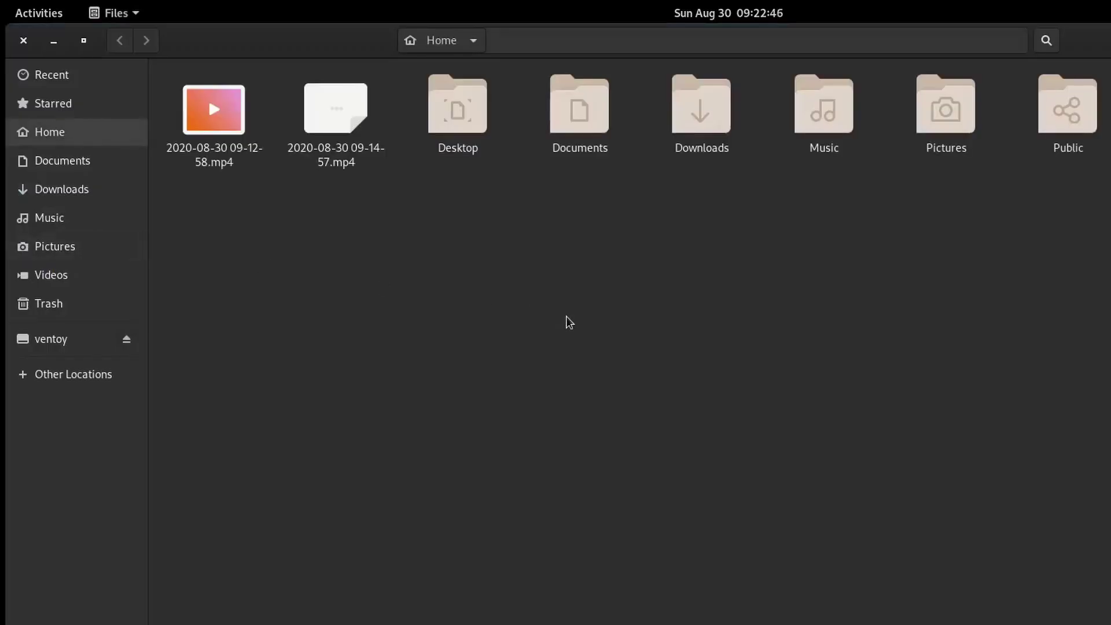
pyautogui.click(23, 340)
pyautogui.moveTo(518, 553); pyautogui.dragTo(1110, 176)
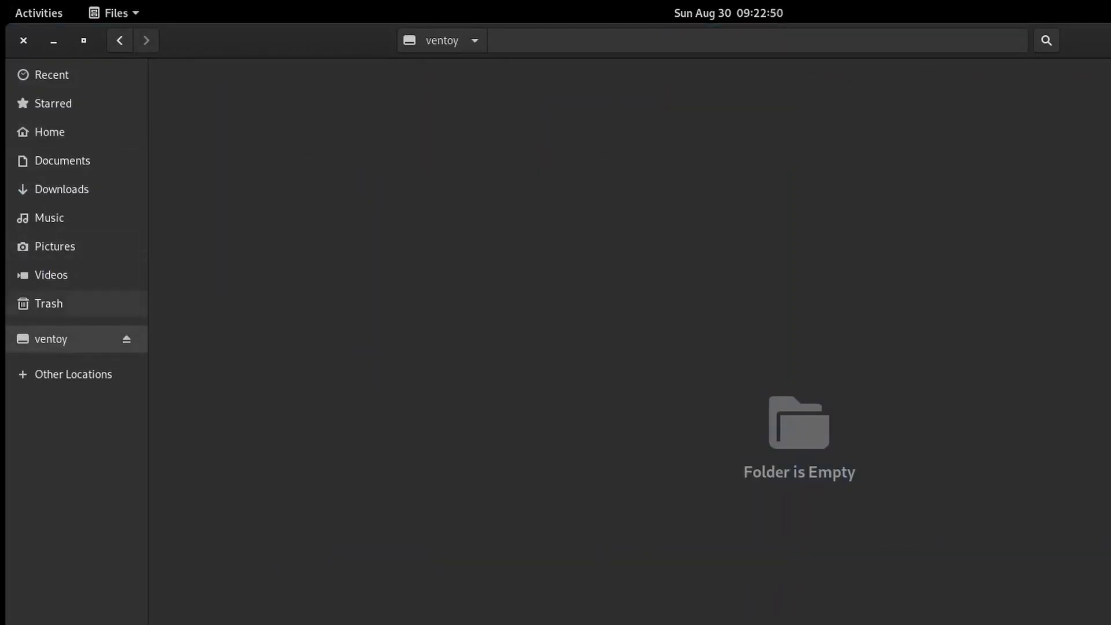
pyautogui.rightClick(54, 340)
pyautogui.click(67, 282)
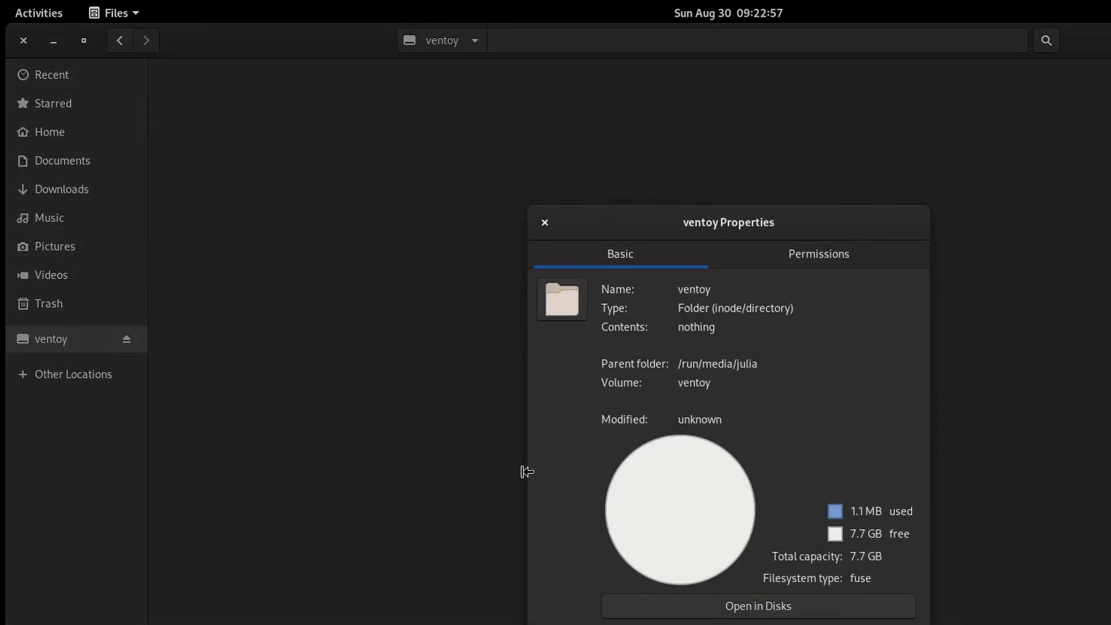
pyautogui.press('Escape')
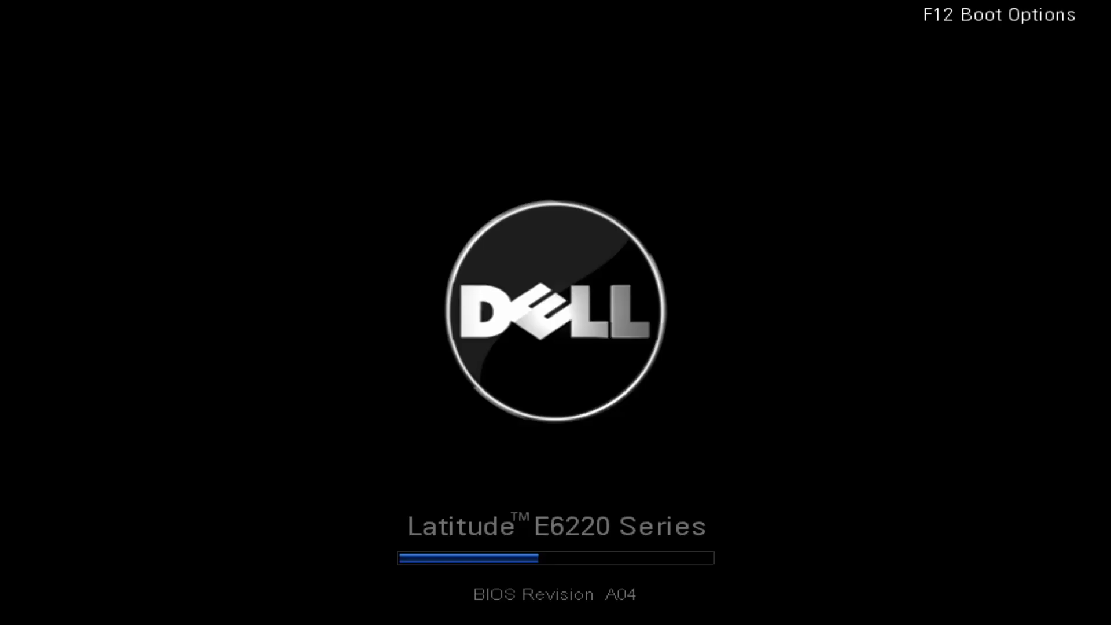
# Step: Open the Dell laptop's one-time boot options and boot the USB Storage Device in legacy mode
pyautogui.press('F12')
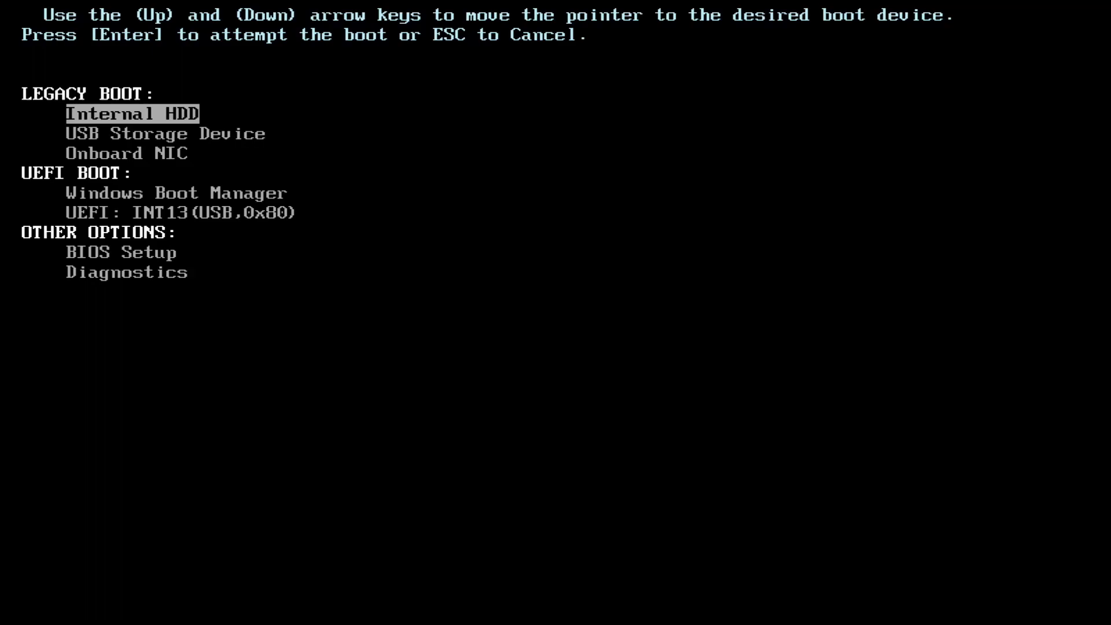
pyautogui.press('Down')
pyautogui.press('Down')
pyautogui.press('Down')
pyautogui.press('Down')
pyautogui.press('Up')
pyautogui.press('Up')
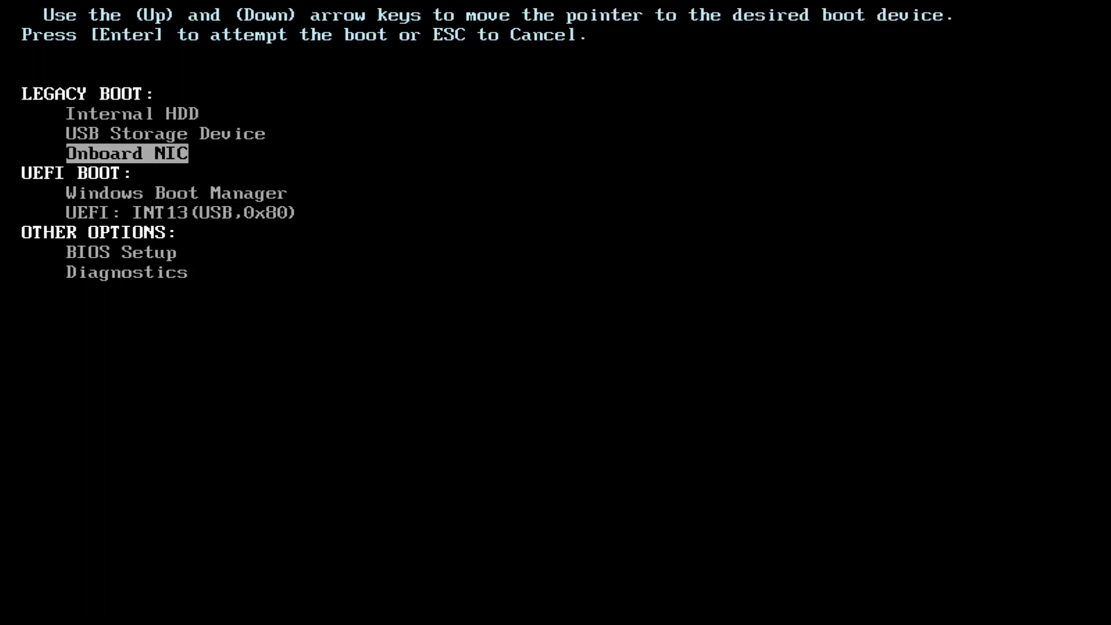
pyautogui.press('Up')
pyautogui.press('Return')
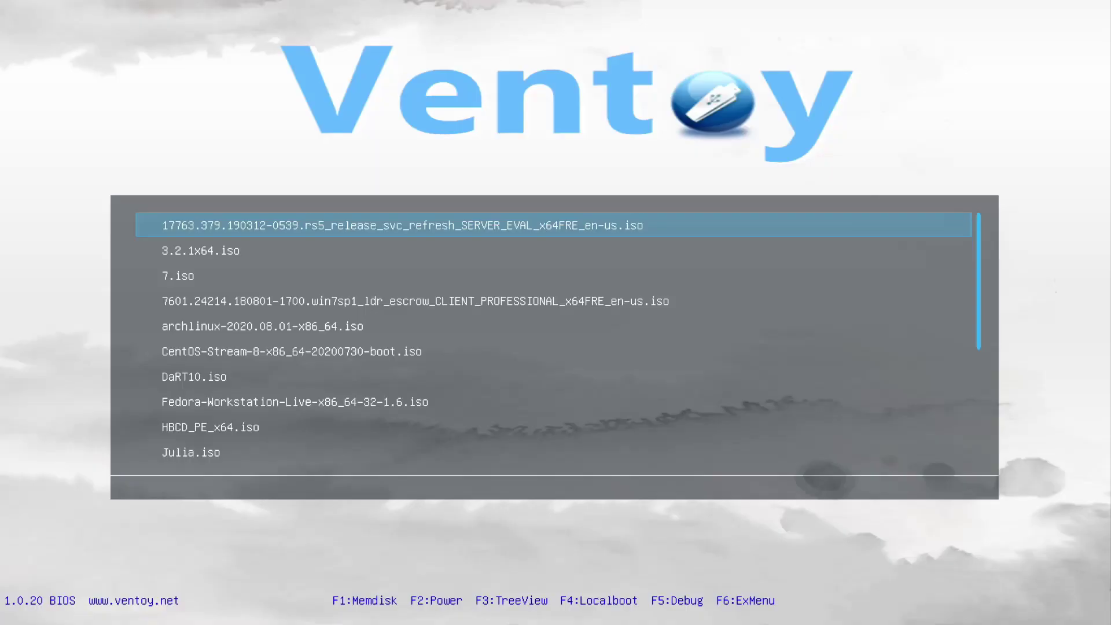
# Step: Go through the ISO list in the legacy-mode Ventoy menu and boot the Windows 10 installer
pyautogui.press('Down')
pyautogui.press('Down')
pyautogui.press('Down')
pyautogui.press('Down')
pyautogui.press('Down')
pyautogui.press('Down')
pyautogui.press('Down')
pyautogui.press('Down')
pyautogui.press('Down')
pyautogui.press('Down')
pyautogui.press('Down')
pyautogui.press('Down')
pyautogui.press('Down')
pyautogui.press('Down')
pyautogui.press('Down')
pyautogui.press('Down')
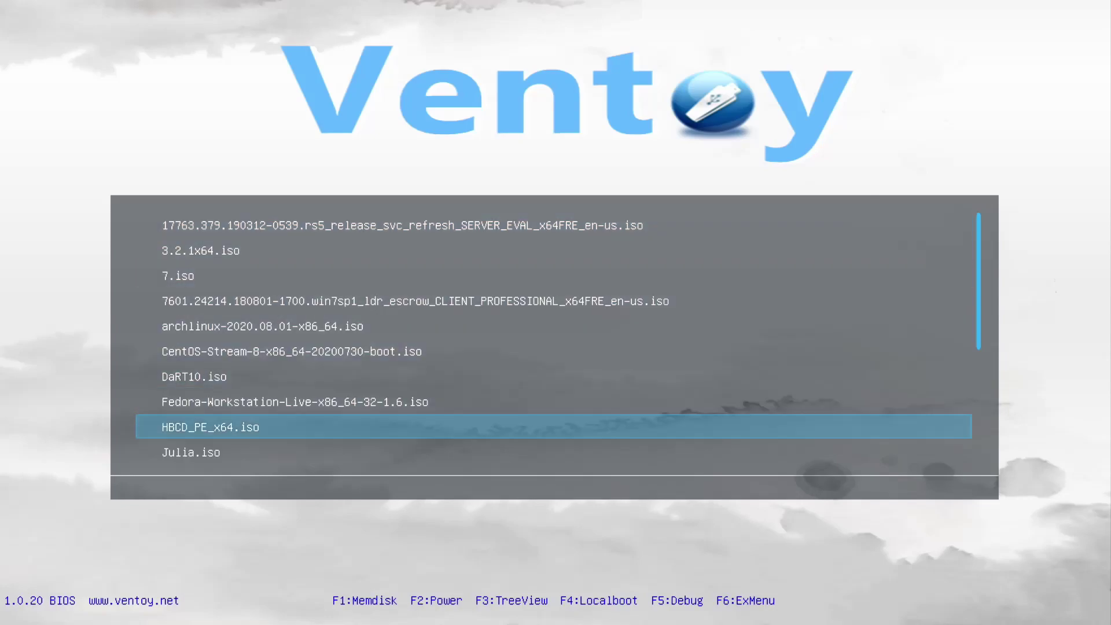
pyautogui.press('Down')
pyautogui.press('Down')
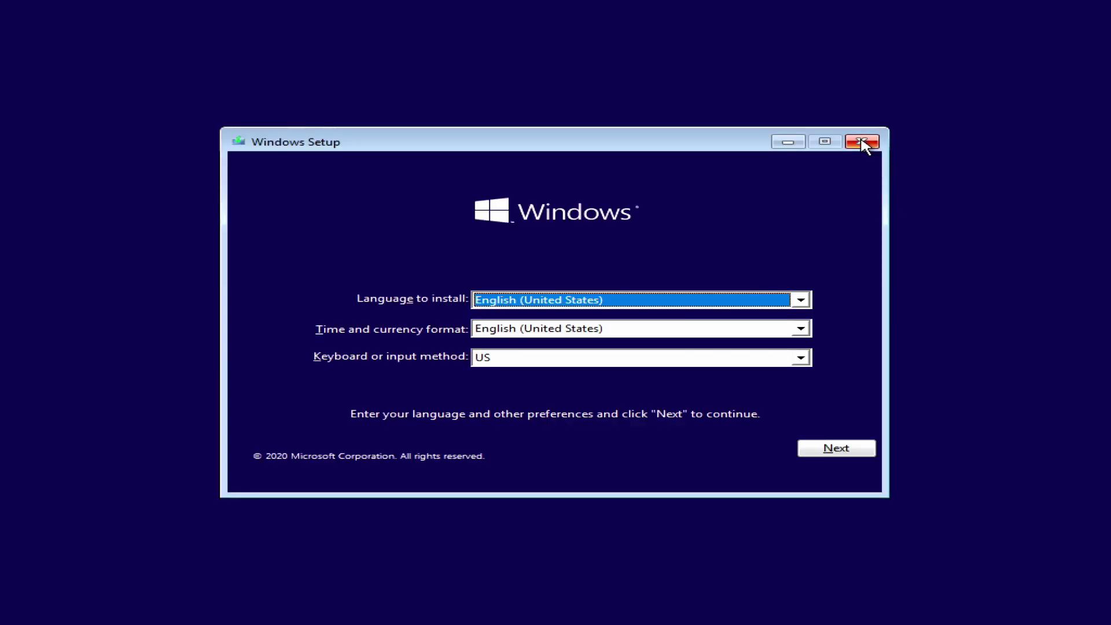
# Step: Start the Windows installation with the default language, skip the product key, and choose Windows 10 Pro
pyautogui.click(848, 454)
pyautogui.click(521, 317)
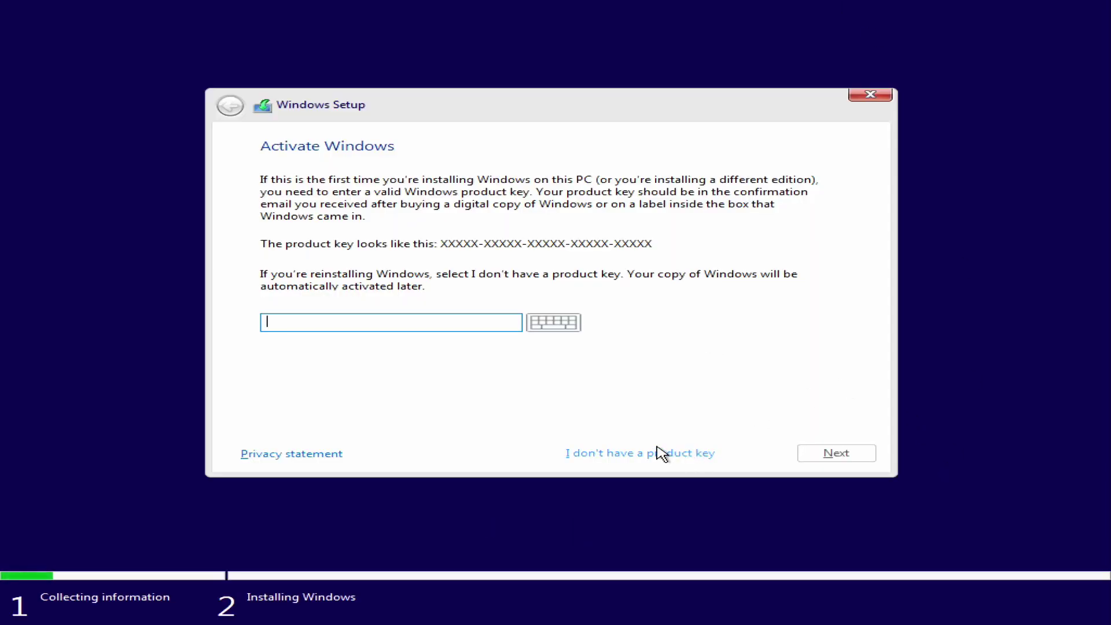
pyautogui.hotkey('alt', 'i')
pyautogui.click(332, 281)
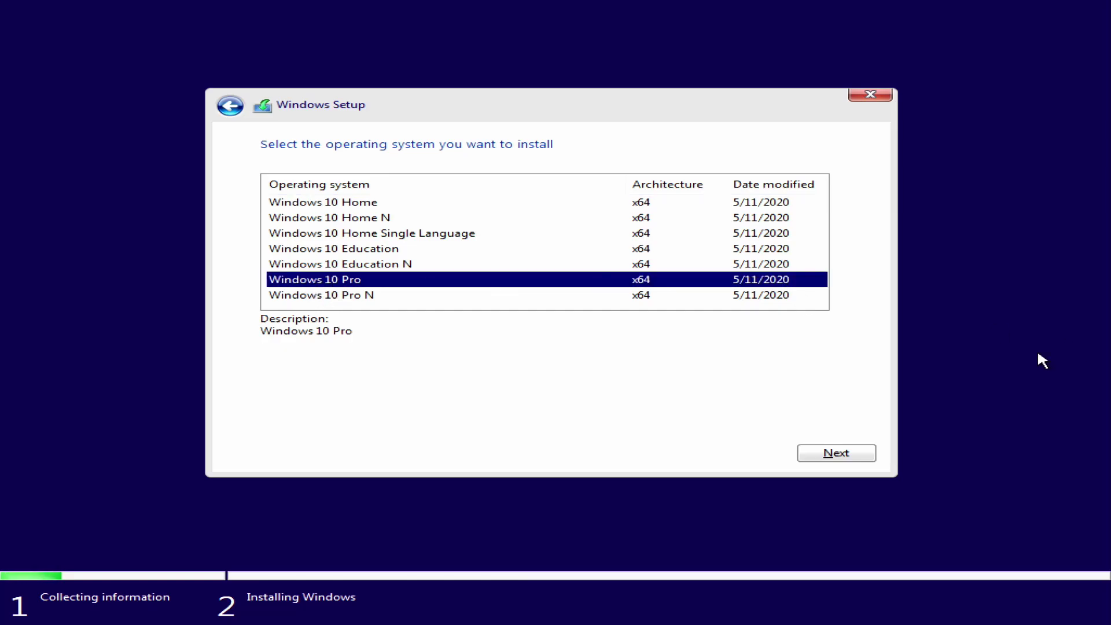
pyautogui.click(843, 449)
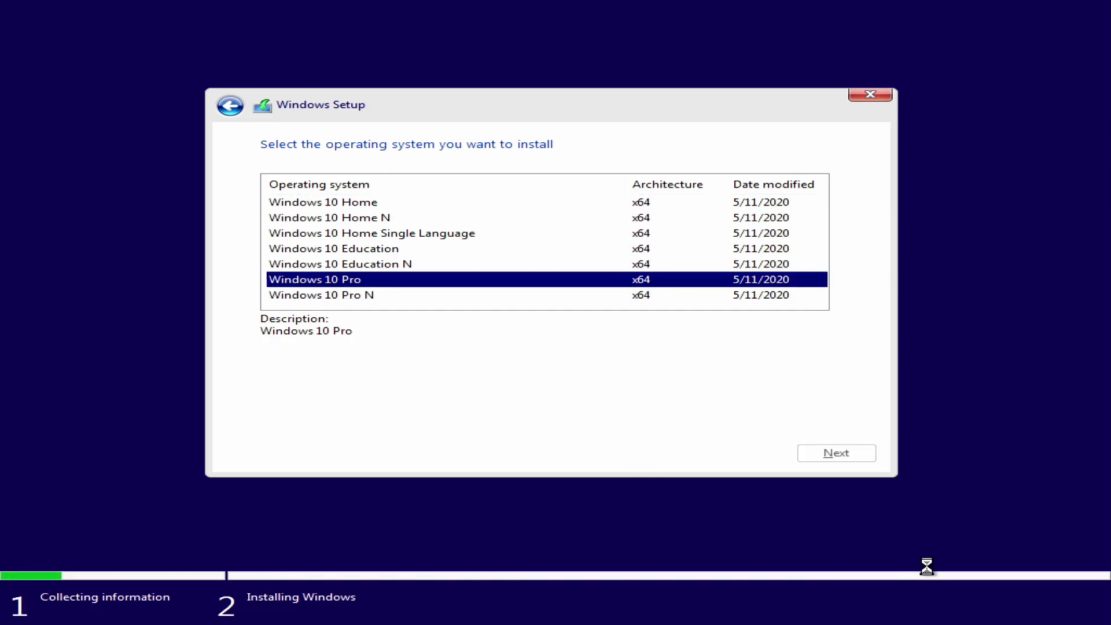
# Step: Accept the Windows license terms and choose the custom installation type
pyautogui.click(424, 415)
pyautogui.click(843, 450)
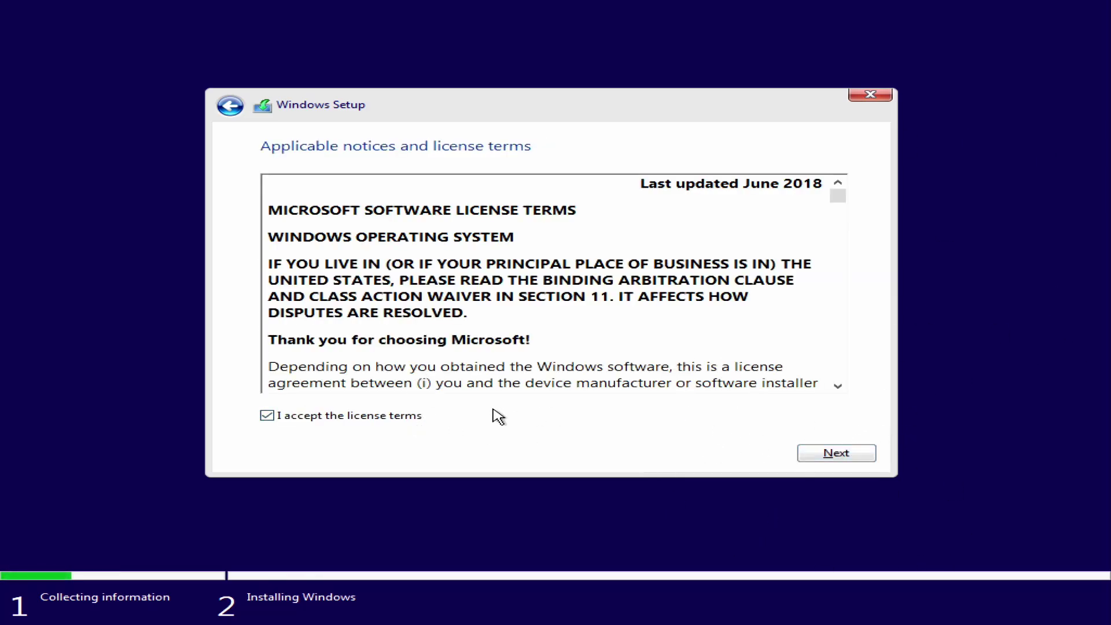
pyautogui.hotkey('alt', 'c')
# Step: Quit the Windows installation at the partition selection and close Windows Setup
pyautogui.click(872, 96)
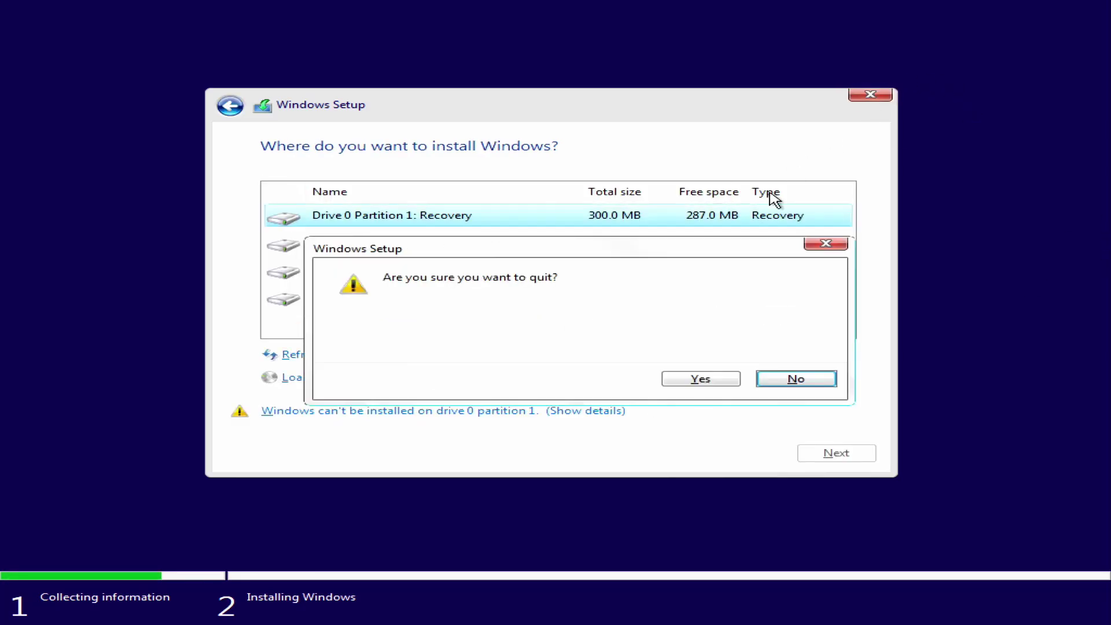
pyautogui.click(701, 379)
pyautogui.click(861, 143)
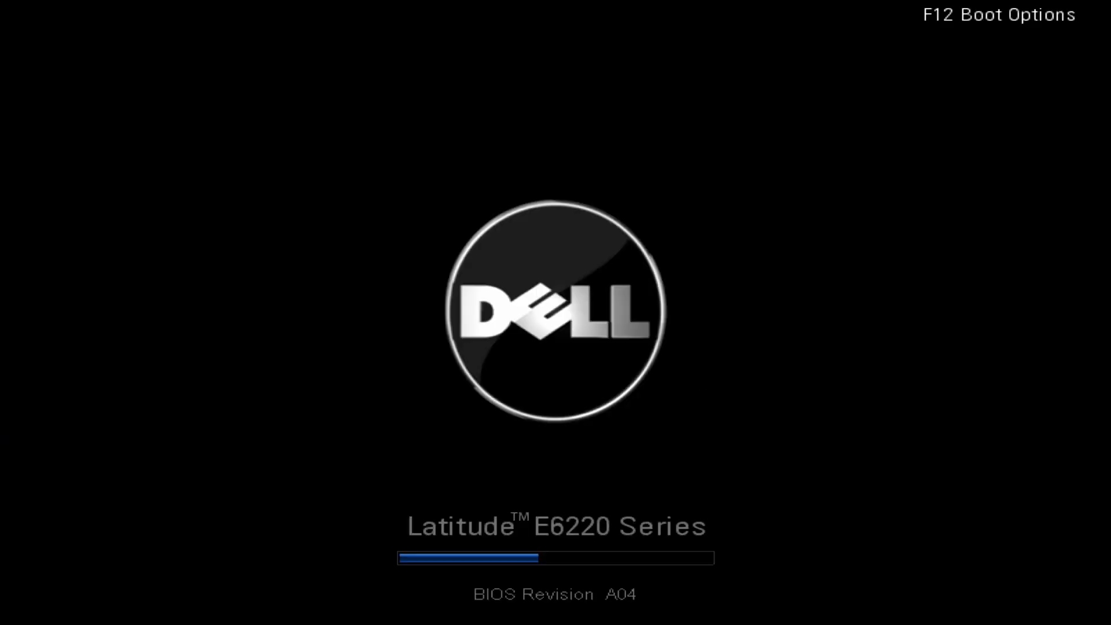
# Step: Open the laptop's boot options and boot the USB drive through the UEFI: INT13(USB,0x80) entry
pyautogui.press('F12')
pyautogui.press('Down')
pyautogui.press('Down')
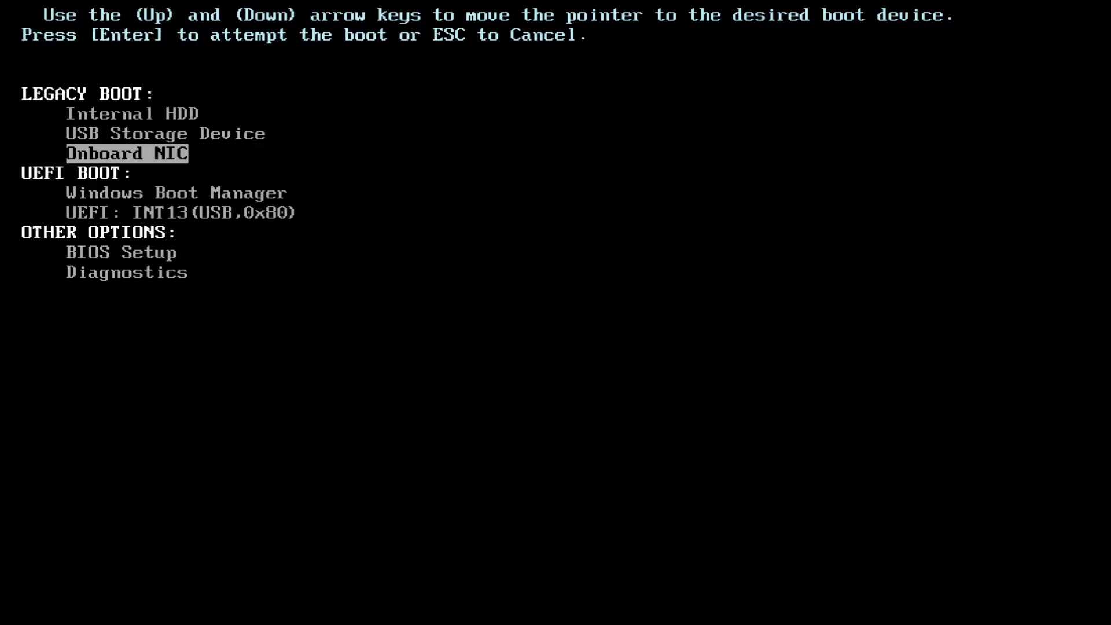
pyautogui.press('Down')
pyautogui.press('Down')
pyautogui.press('Return')
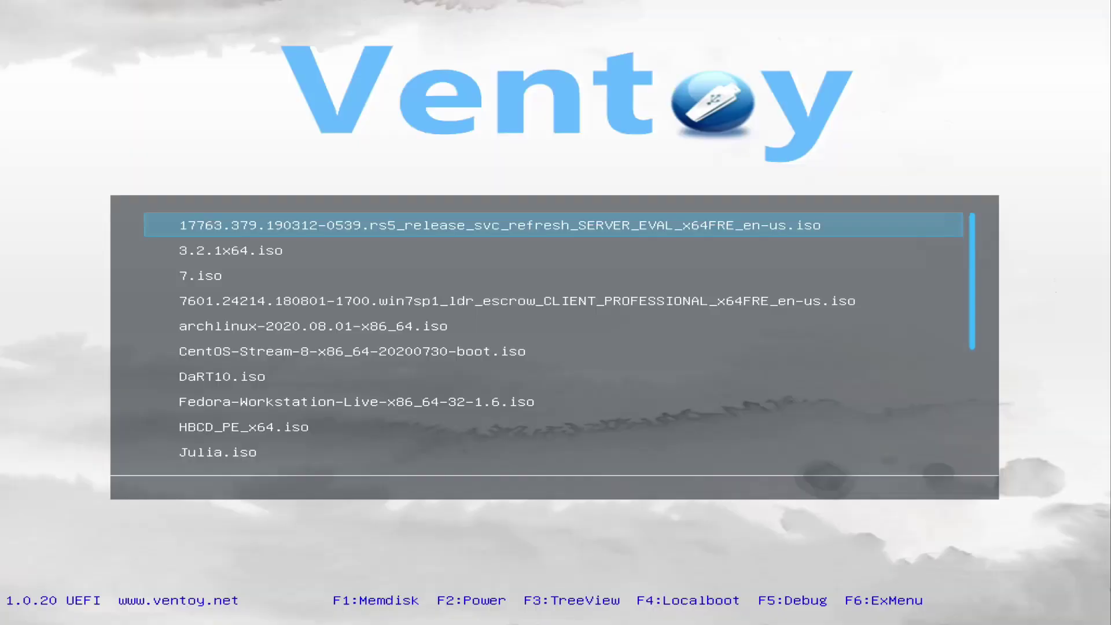
# Step: Go through the ISO list in the UEFI-mode Ventoy menu and boot another Windows installer as far as its product key page
pyautogui.press('Down')
pyautogui.press('Down')
pyautogui.press('Down')
pyautogui.press('Down')
pyautogui.press('Down')
pyautogui.press('Down')
pyautogui.press('Down')
pyautogui.press('Down')
pyautogui.press('Down')
pyautogui.press('Down')
pyautogui.press('Down')
pyautogui.press('Down')
pyautogui.press('Down')
pyautogui.press('Down')
pyautogui.press('Down')
pyautogui.press('Down')
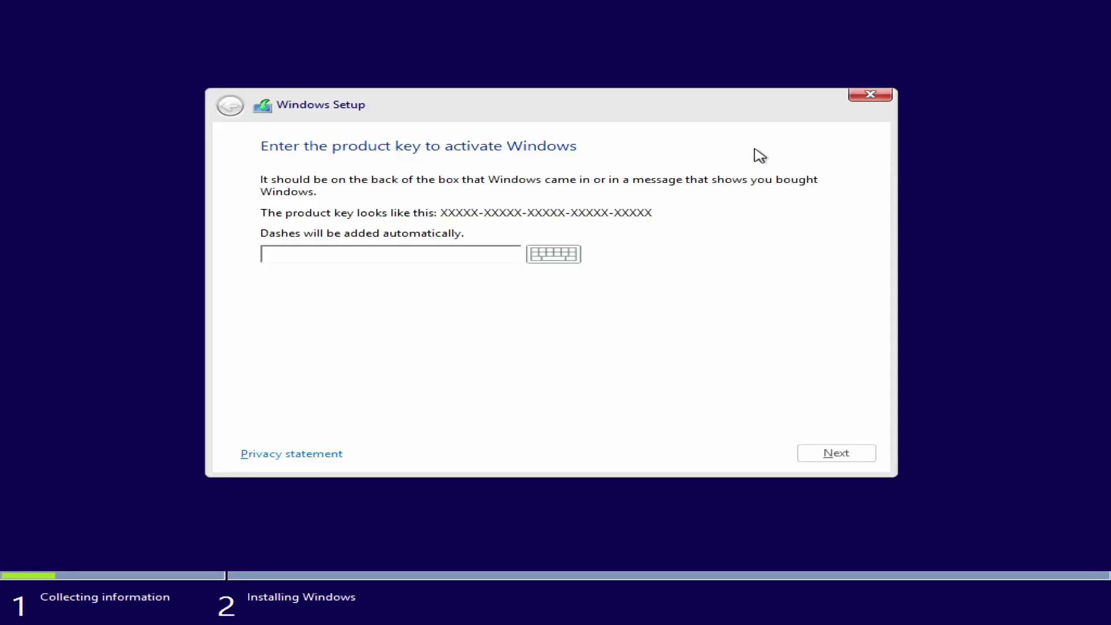
# Step: Quit Windows Setup at the product key page and boot the UEFI: INT13(USB,0x80) device again
pyautogui.click(875, 98)
pyautogui.click(705, 379)
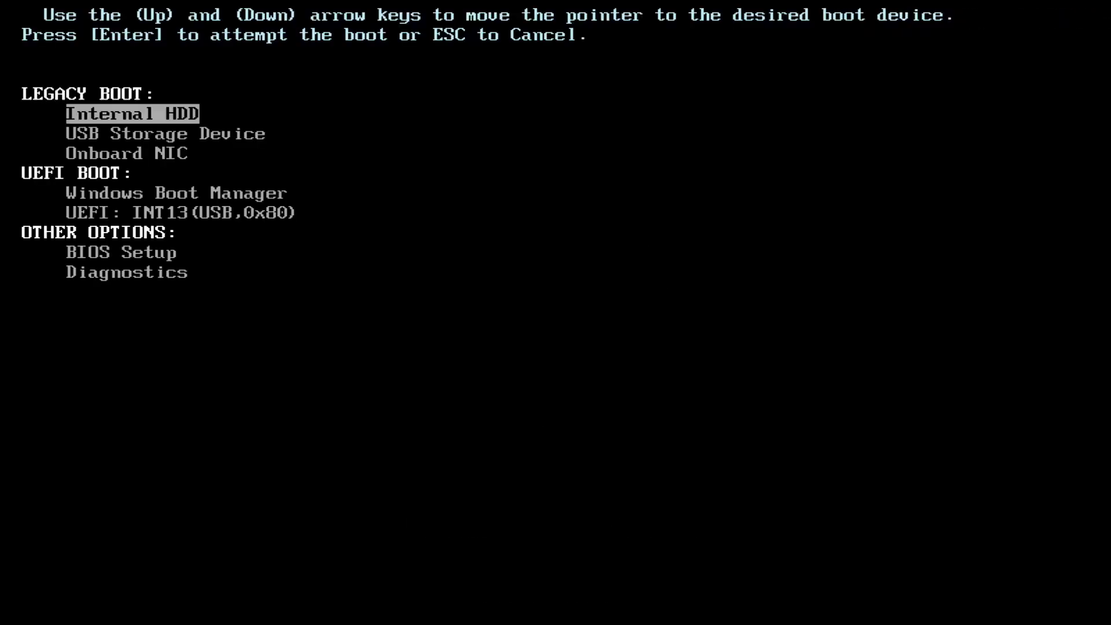
pyautogui.press('Down')
pyautogui.press('Down')
pyautogui.press('Down')
pyautogui.press('Down')
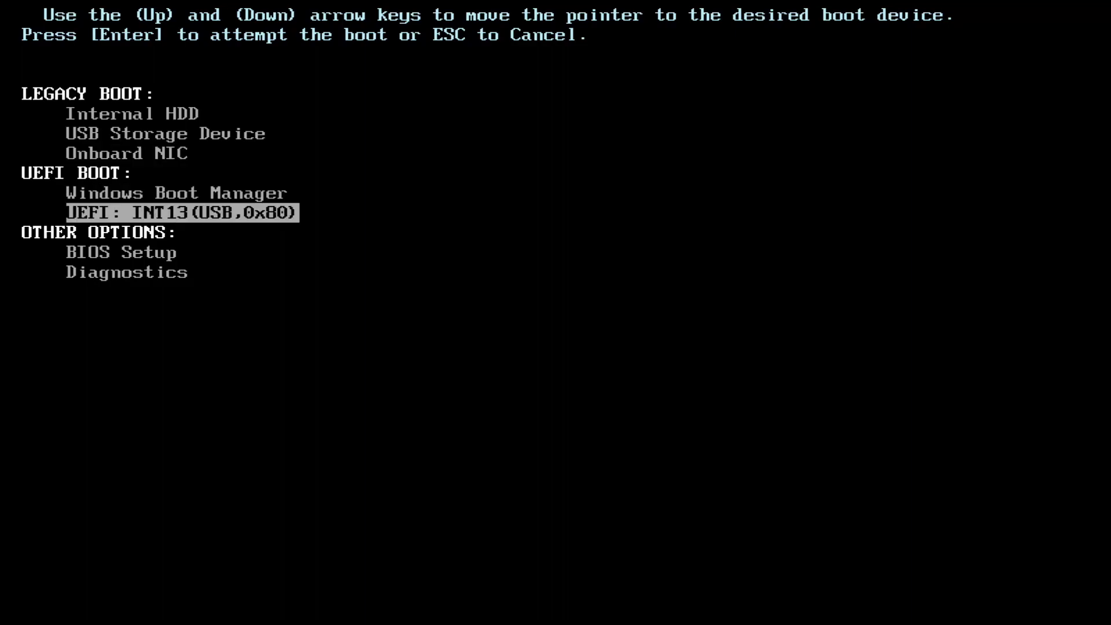
pyautogui.press('Return')
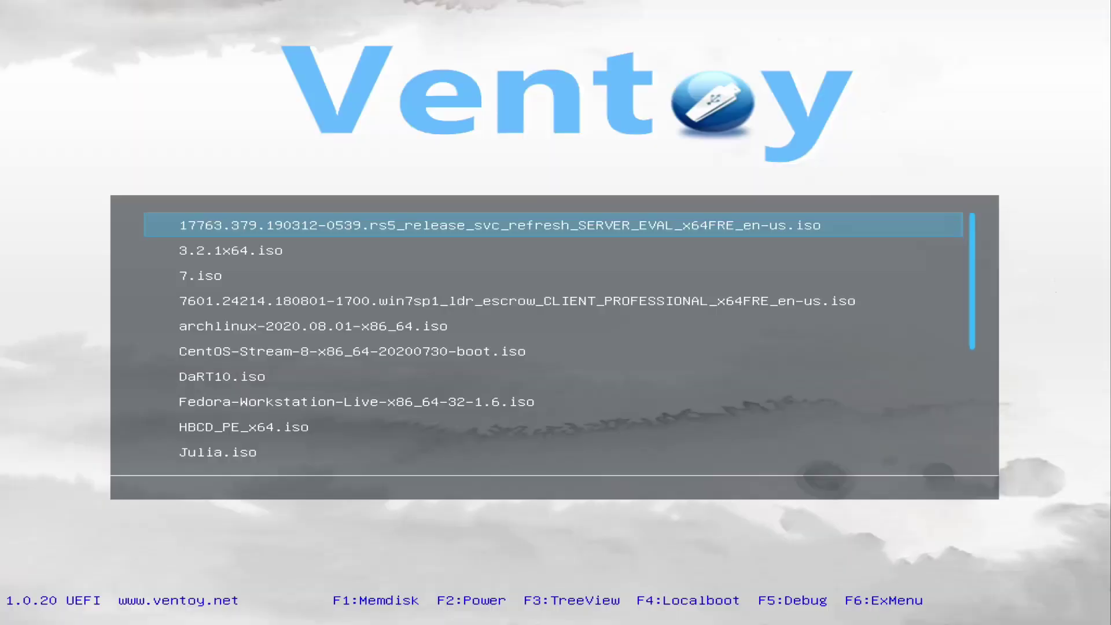
# Step: Move past Julia.iso in the Ventoy menu and boot the Ubuntu ISO to its Welcome screen
pyautogui.press('Down')
pyautogui.press('Down')
pyautogui.press('Down')
pyautogui.press('Down')
pyautogui.press('Down')
pyautogui.press('Down')
pyautogui.press('Down')
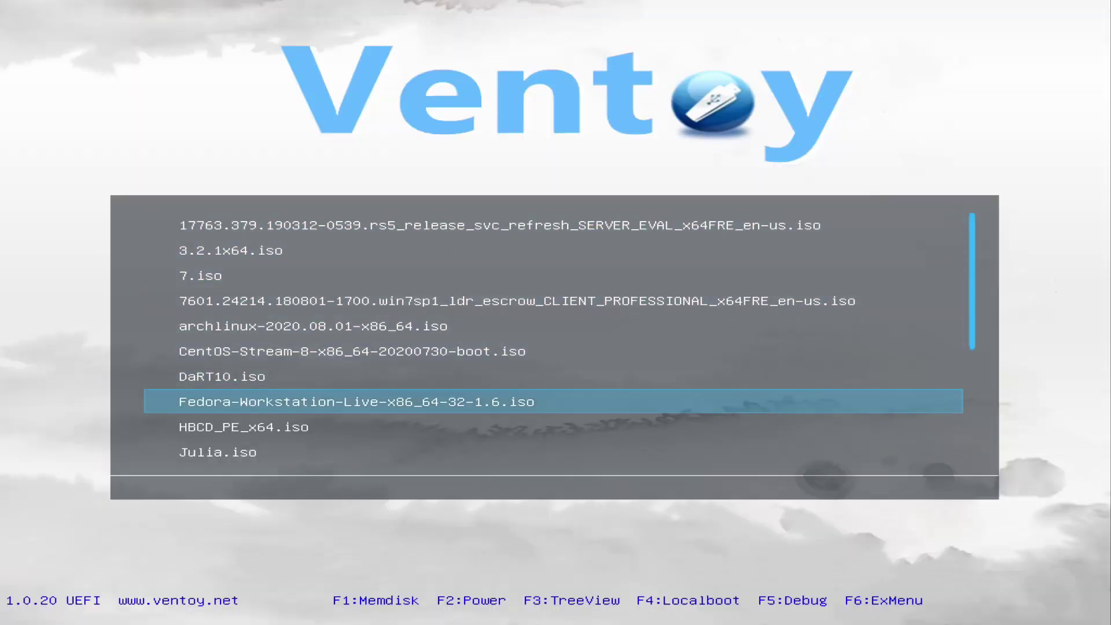
pyautogui.press('Down')
pyautogui.press('Down')
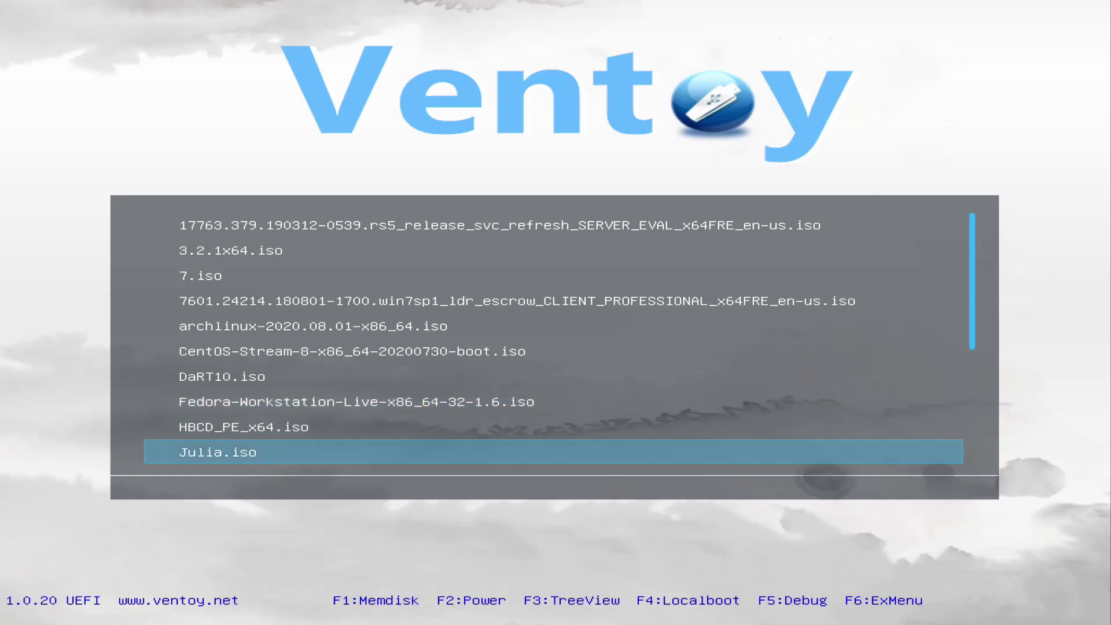
pyautogui.press('Down')
pyautogui.press('Down')
pyautogui.press('Down')
pyautogui.press('Down')
pyautogui.press('Down')
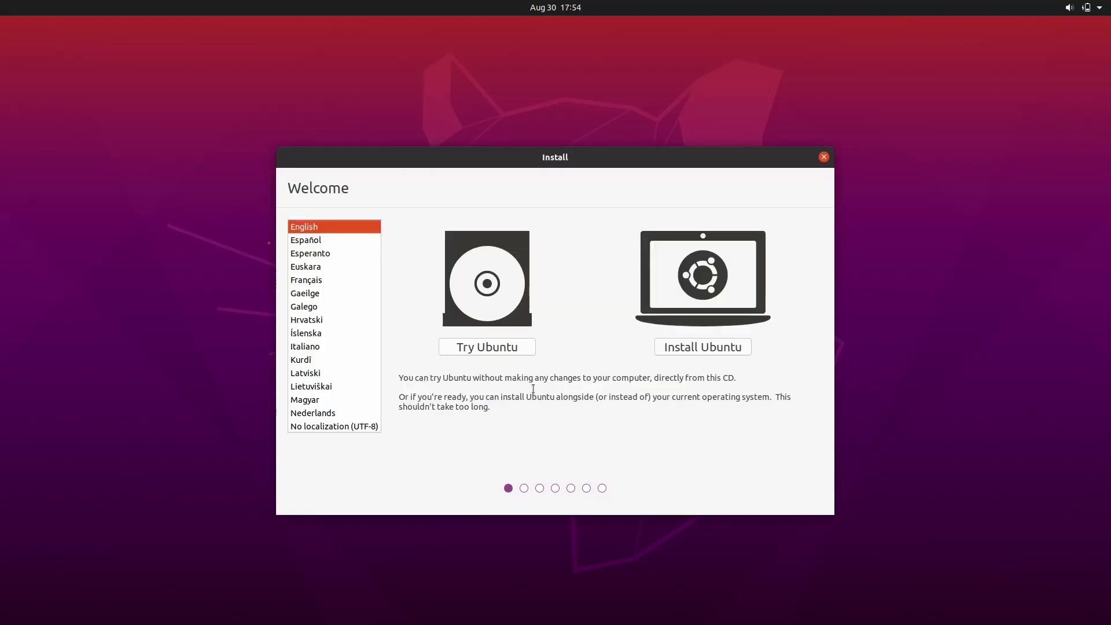
# Step: Start the Ubuntu live session without installing, and try out Firefox by opening it and closing all its tabs
pyautogui.click(490, 352)
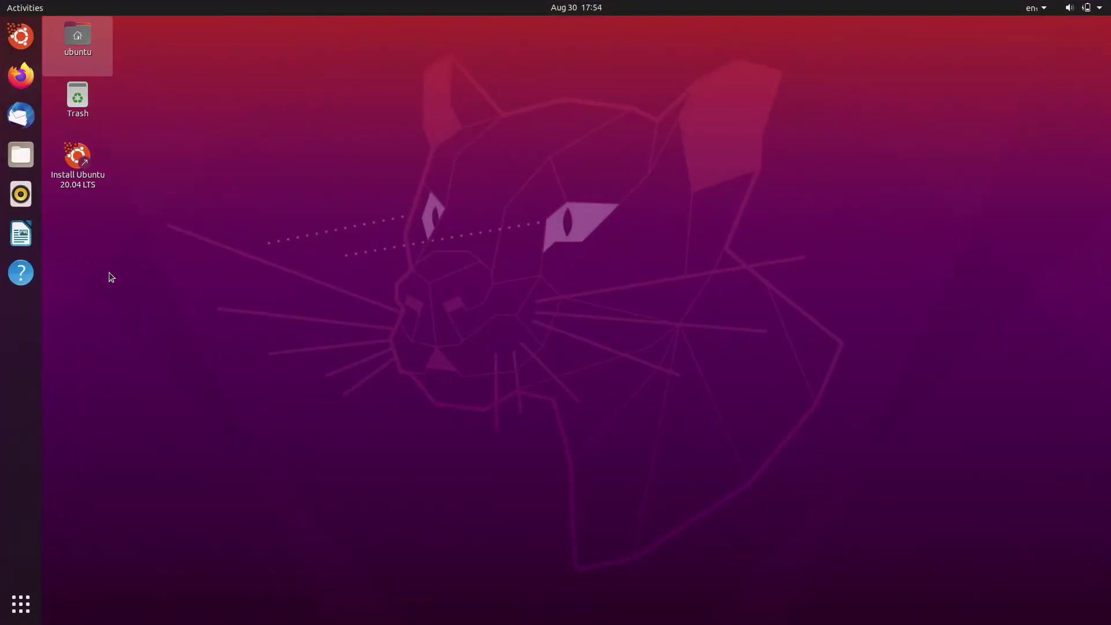
pyautogui.click(21, 604)
pyautogui.click(364, 399)
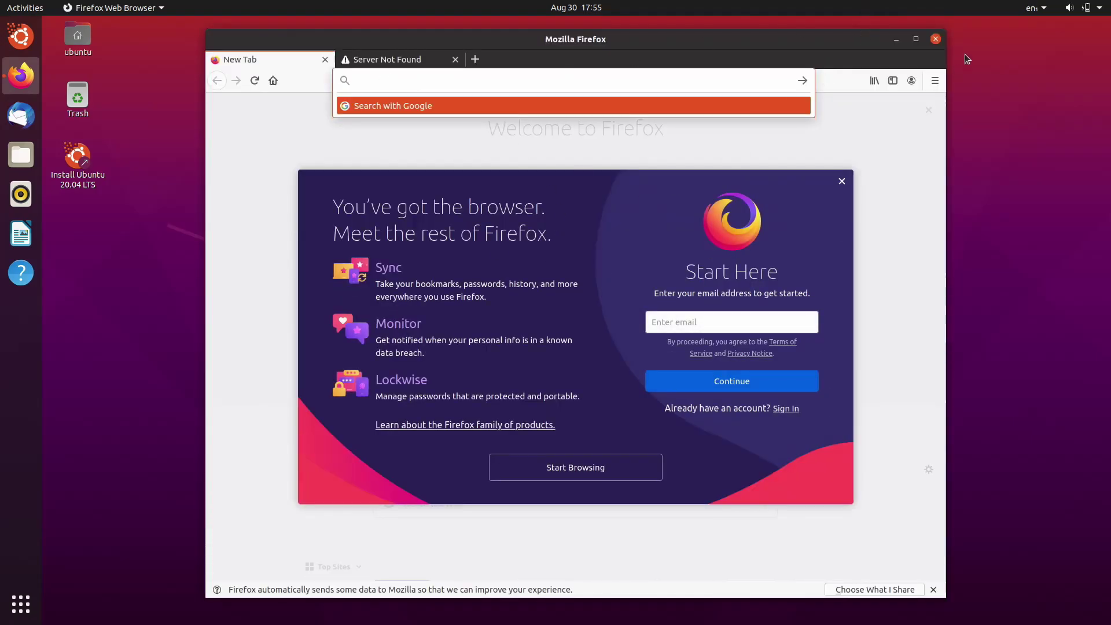
pyautogui.click(935, 39)
pyautogui.click(699, 349)
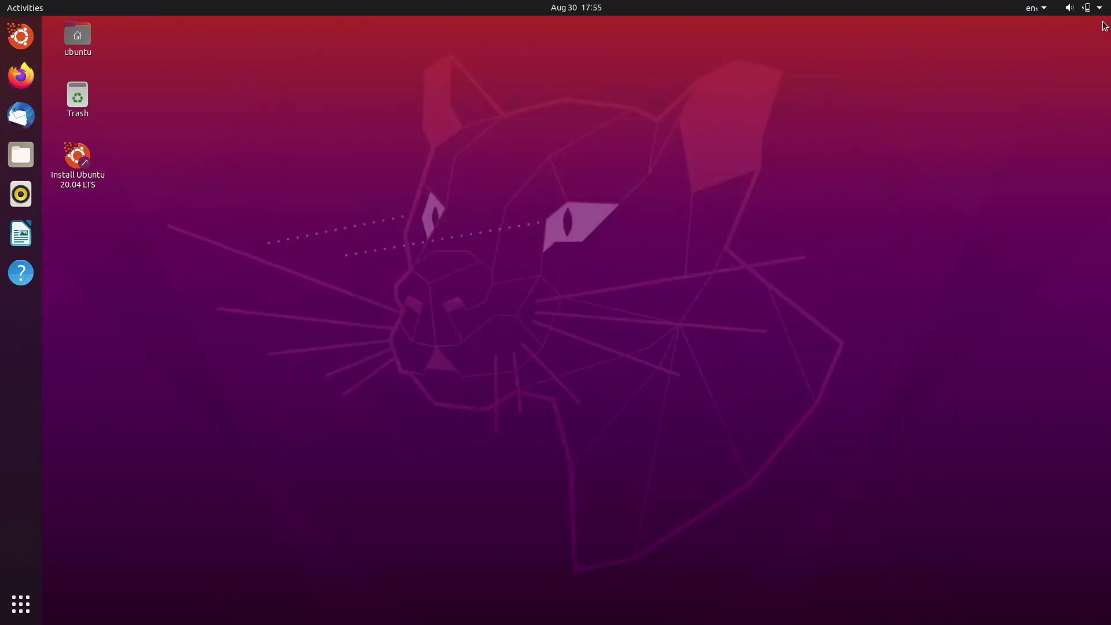
# Step: End the Ubuntu live session and bring up the Dell laptop's boot options during startup
pyautogui.click(1091, 7)
pyautogui.click(1029, 137)
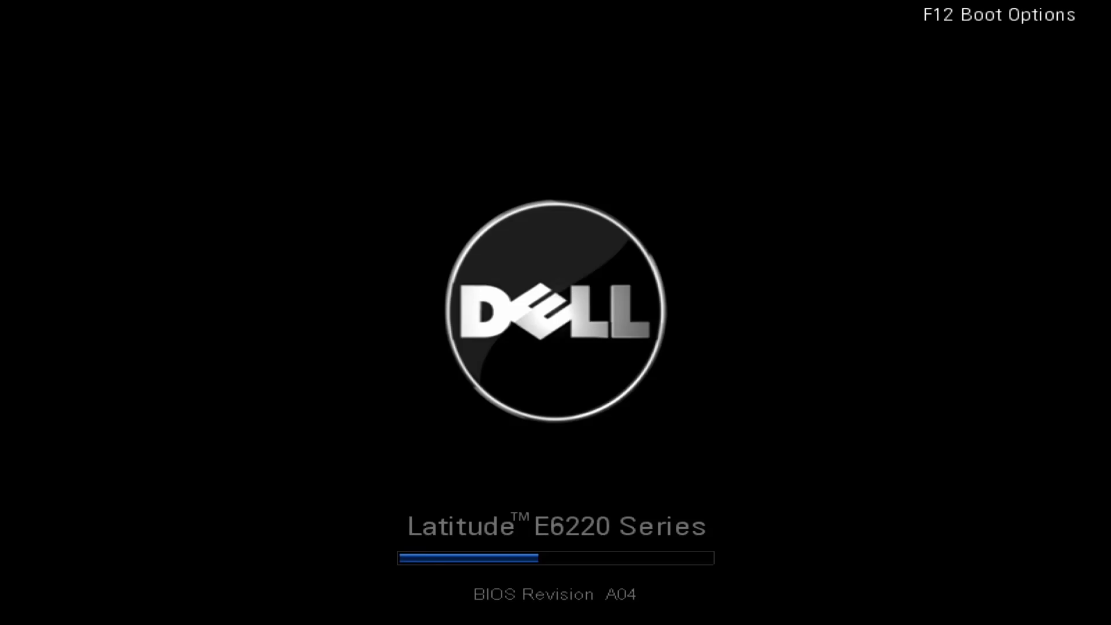
pyautogui.press('F12')
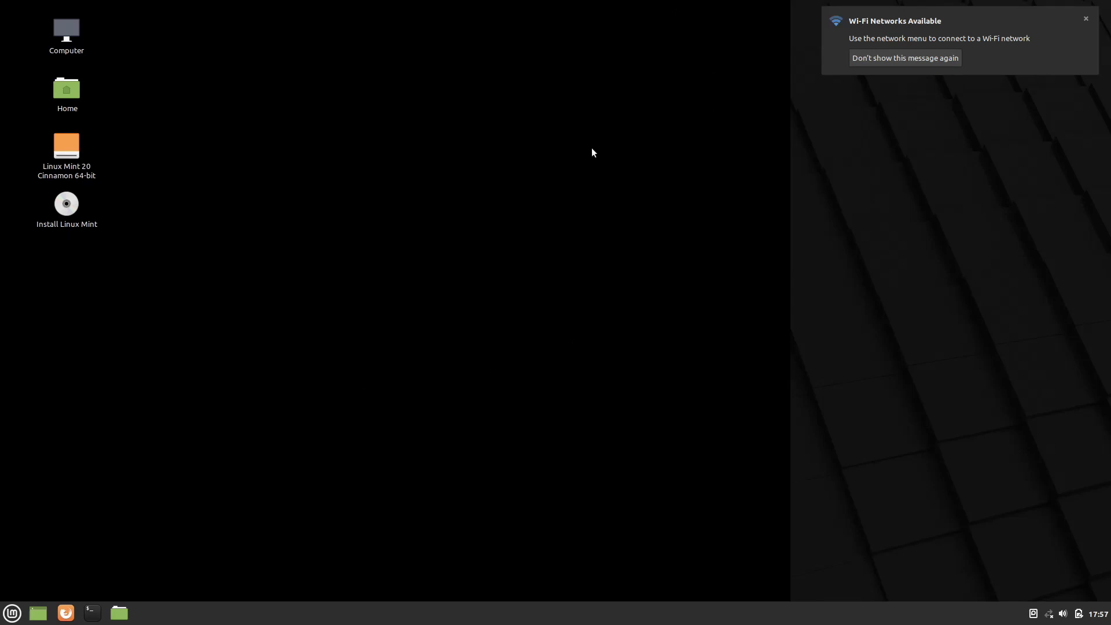
# Step: Examine the application categories and programs included in the Linux Mint 20 Cinnamon live session
pyautogui.click(23, 615)
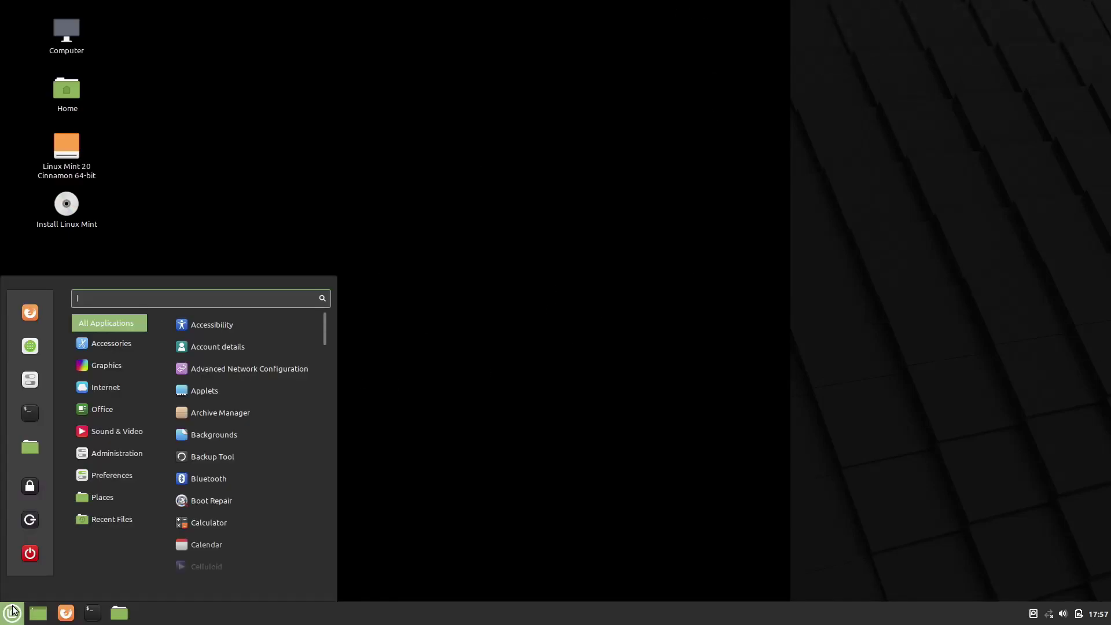
pyautogui.click(723, 186)
pyautogui.moveTo(724, 186); pyautogui.dragTo(779, 258)
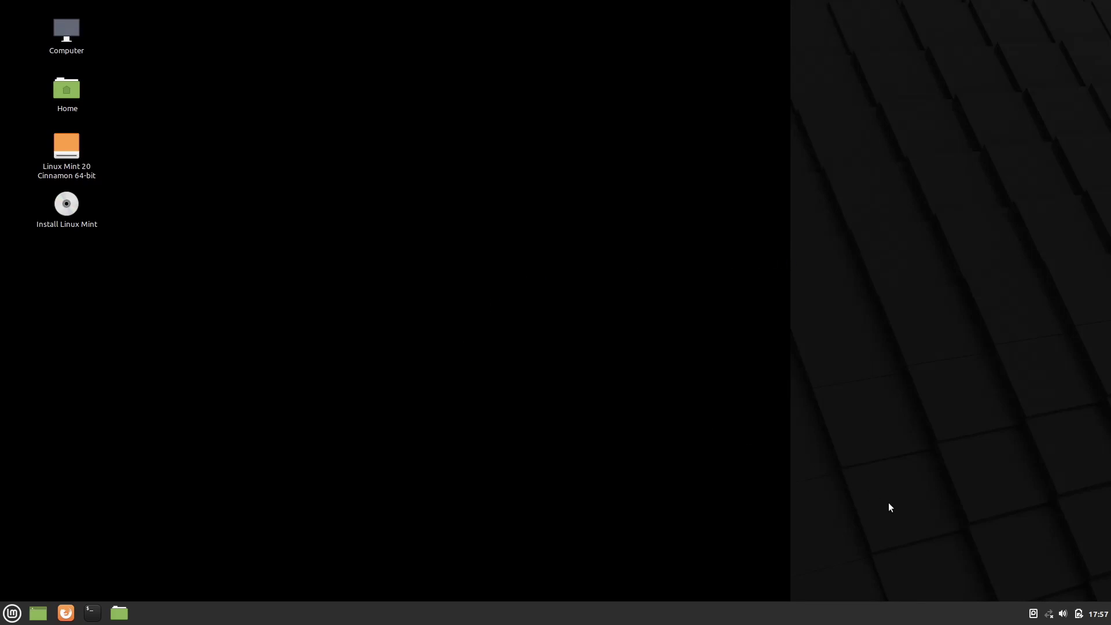
pyautogui.click(12, 613)
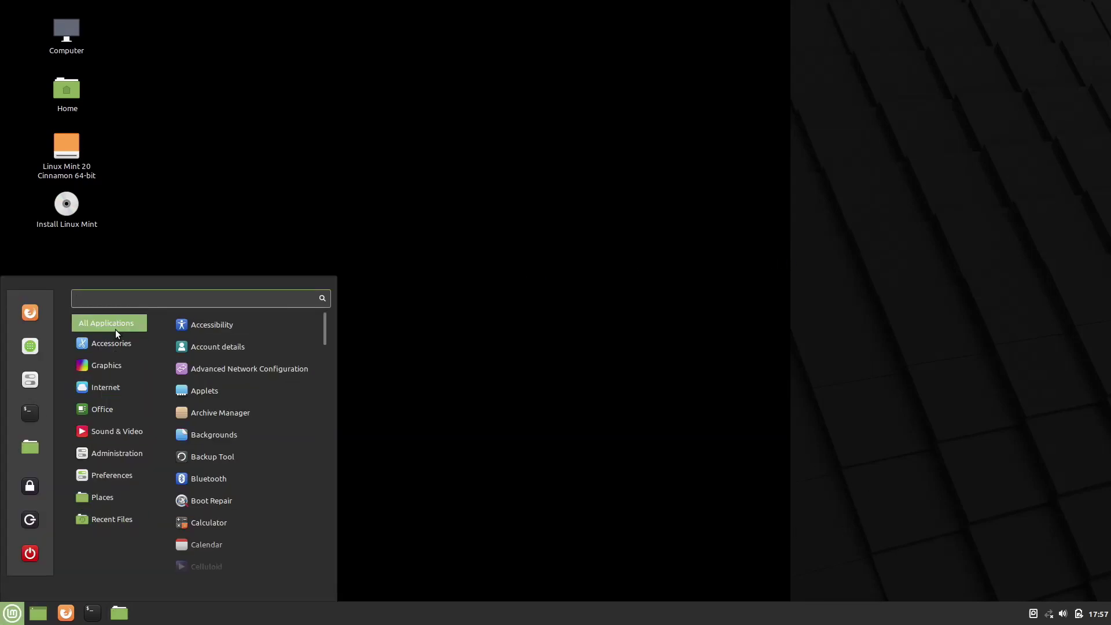
pyautogui.moveTo(121, 391)
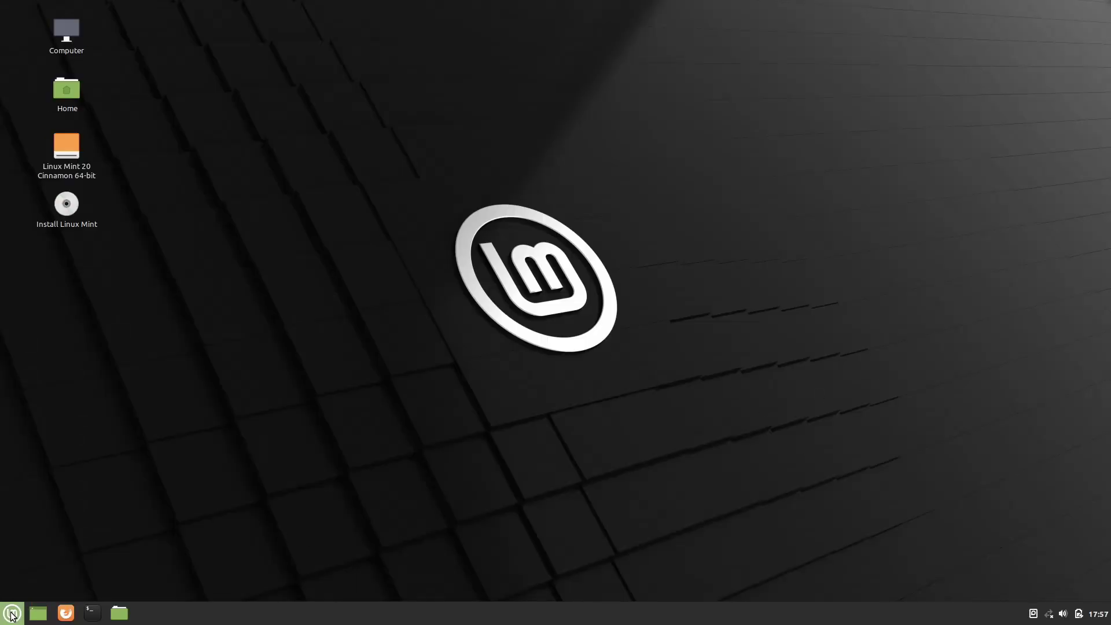
# Step: Browse Linux Mint's Accessories and Office programs, and try out Firefox by opening and closing it
pyautogui.click(13, 613)
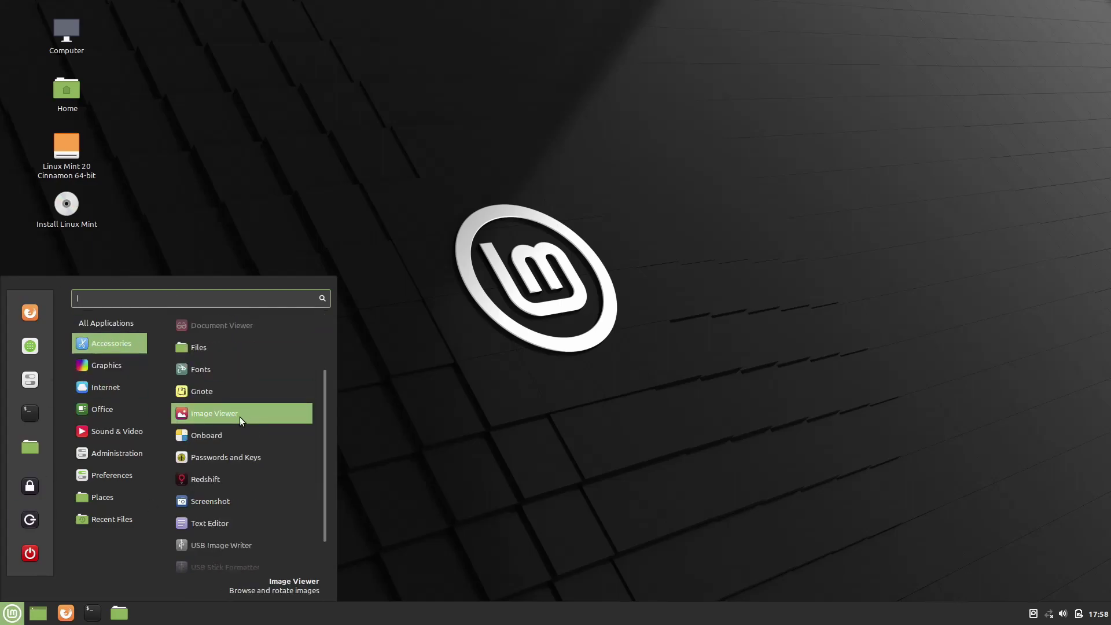
pyautogui.moveTo(95, 405)
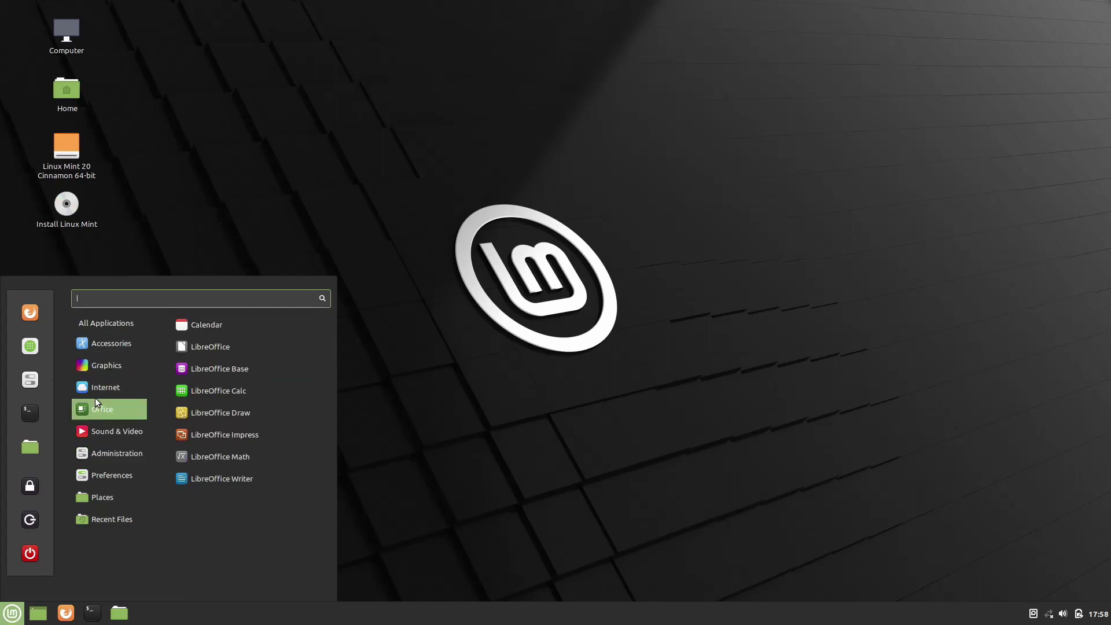
pyautogui.click(230, 331)
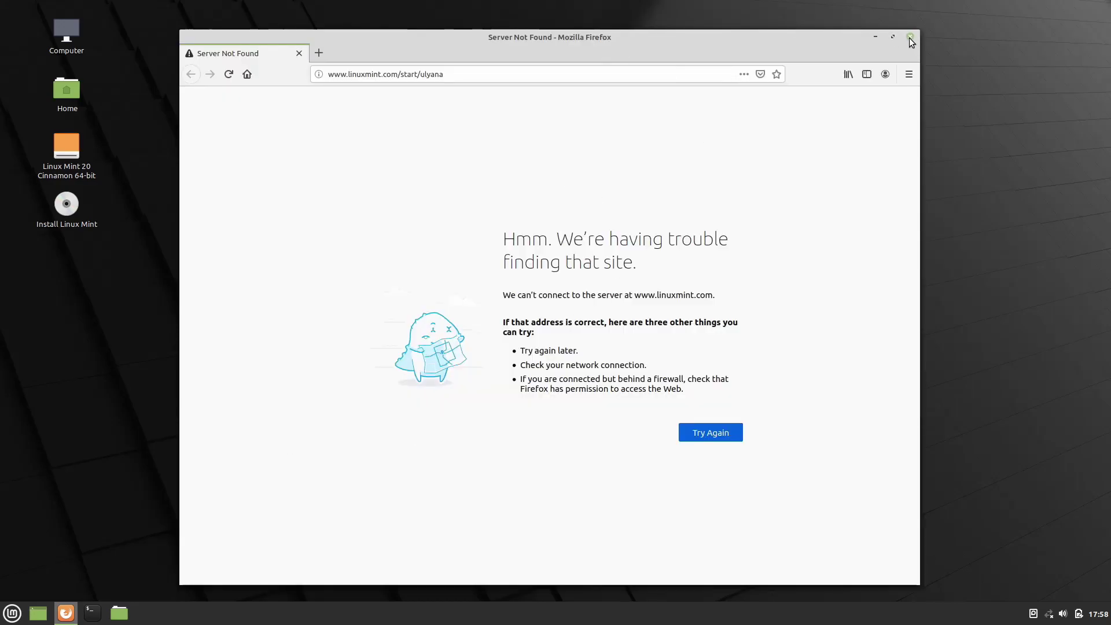
pyautogui.click(910, 38)
# Step: Quit the Linux Mint live session through its power options and confirm
pyautogui.click(8, 614)
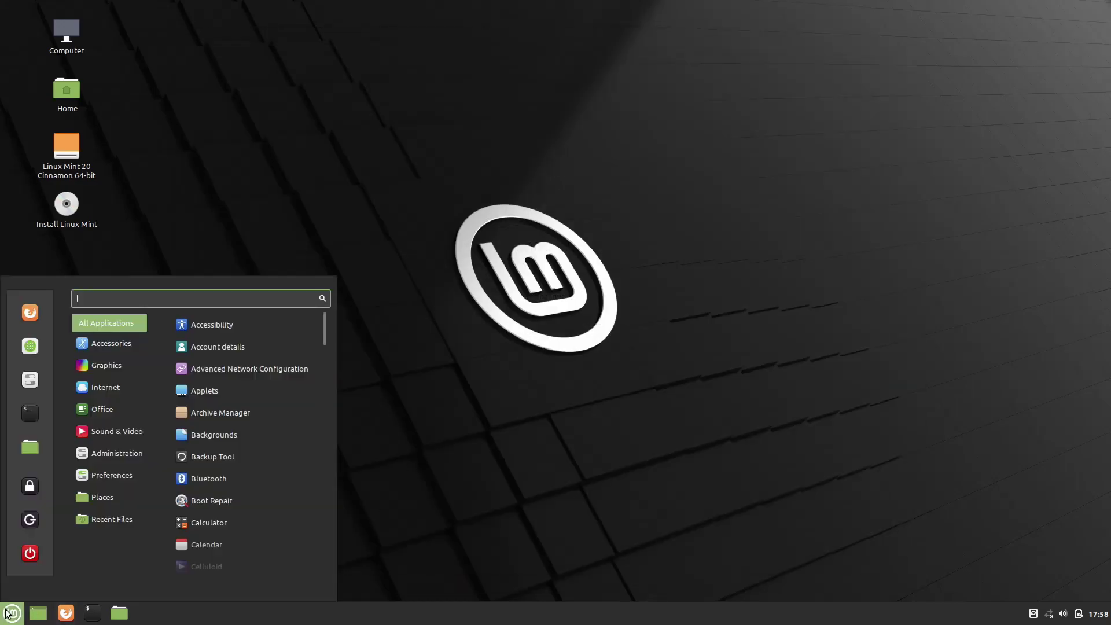
pyautogui.click(30, 554)
pyautogui.click(536, 330)
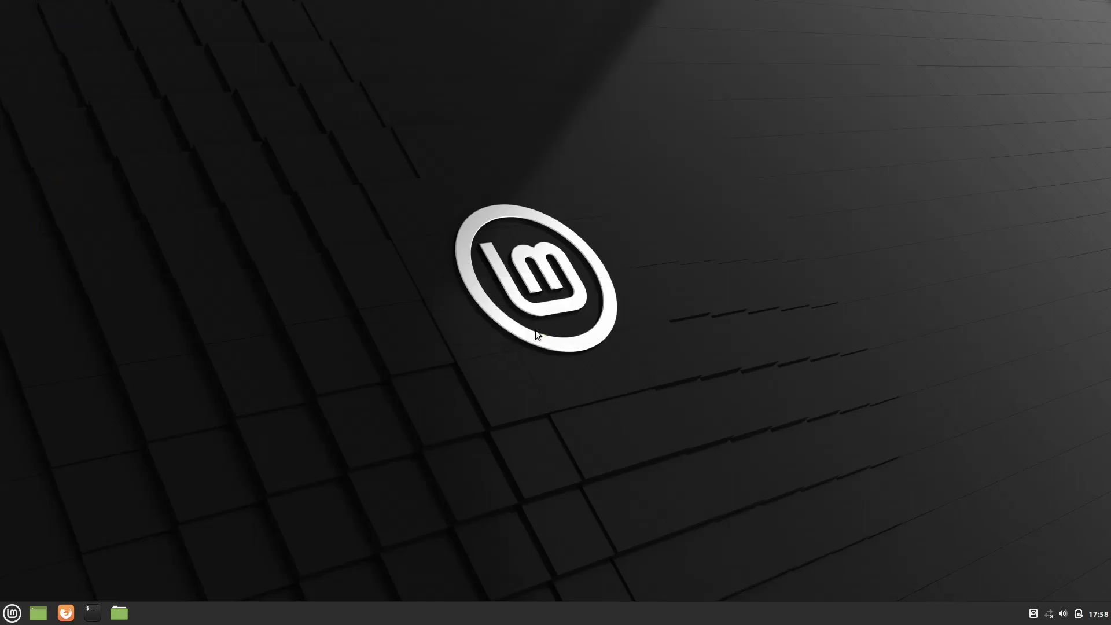